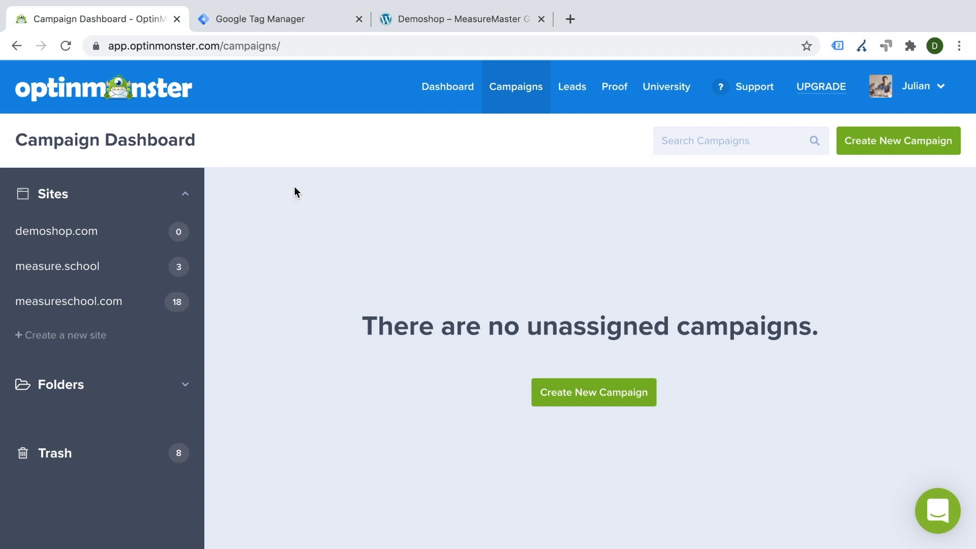
# Step: Start a new popup campaign based on the Donate template
pyautogui.click(581, 405)
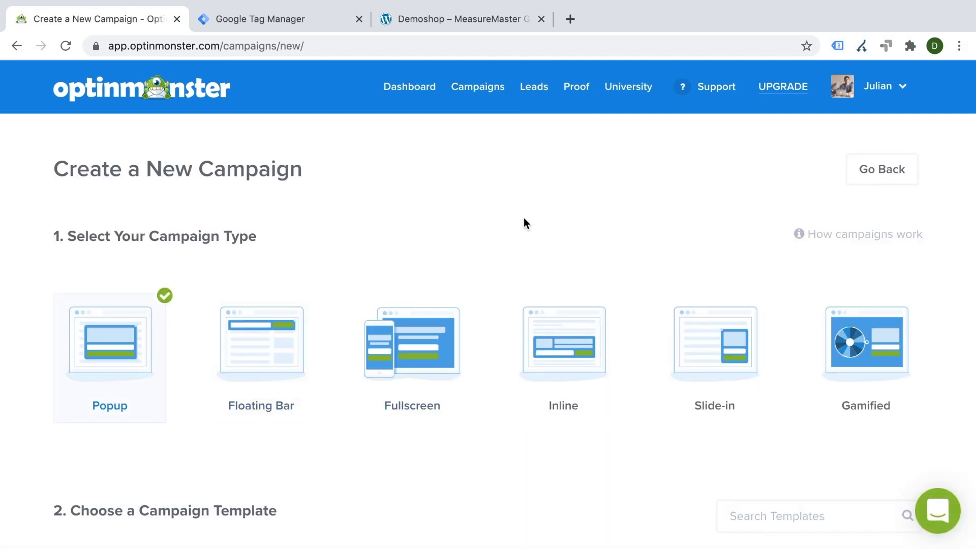
pyautogui.scroll(-1, 525, 219)
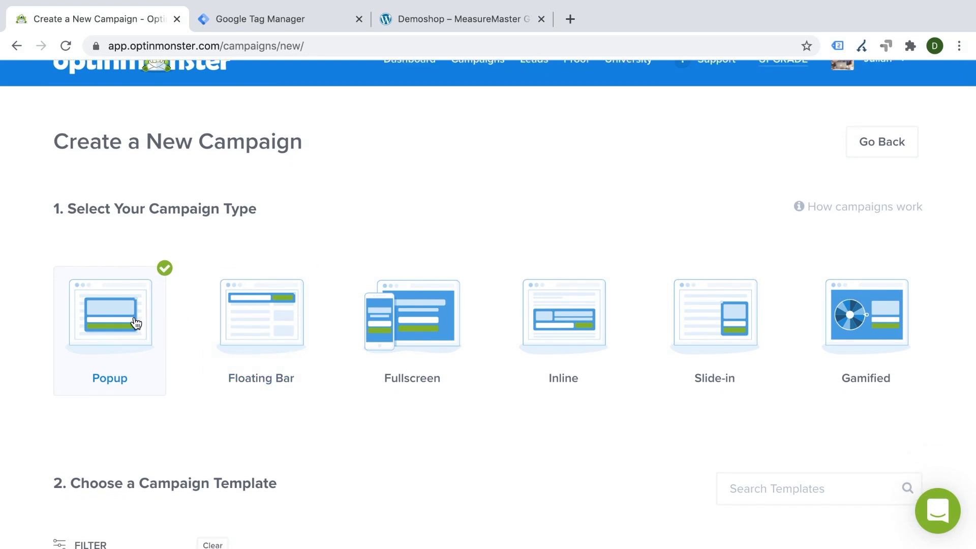
pyautogui.scroll(-8, 135, 323)
pyautogui.moveTo(399, 242)
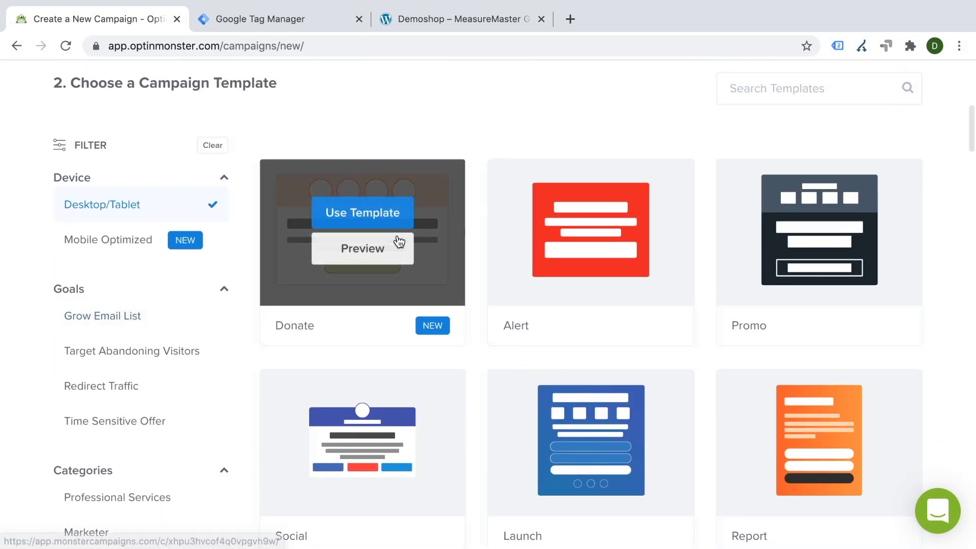
pyautogui.click(388, 222)
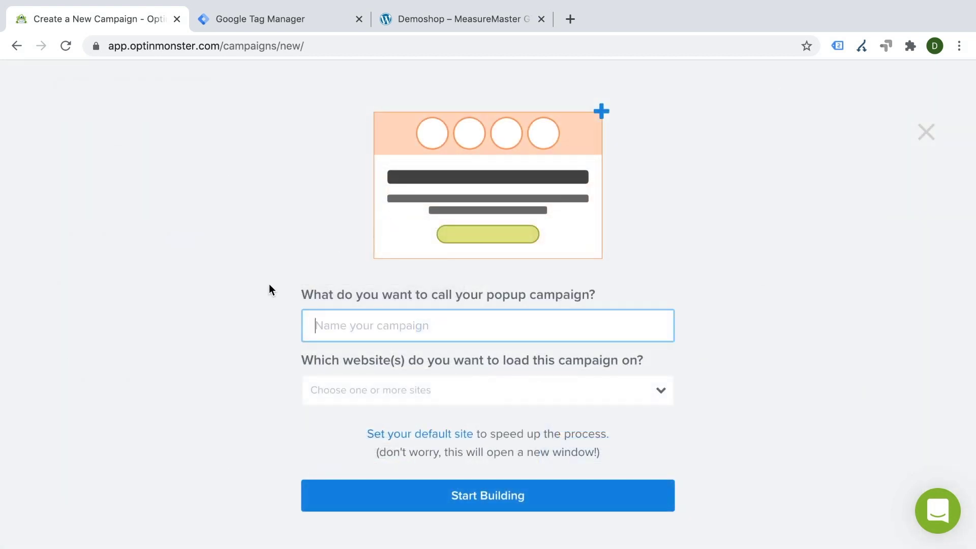
# Step: Name the campaign 'Demo', assign it to demoshop.com, and start building it
pyautogui.write('Demo')
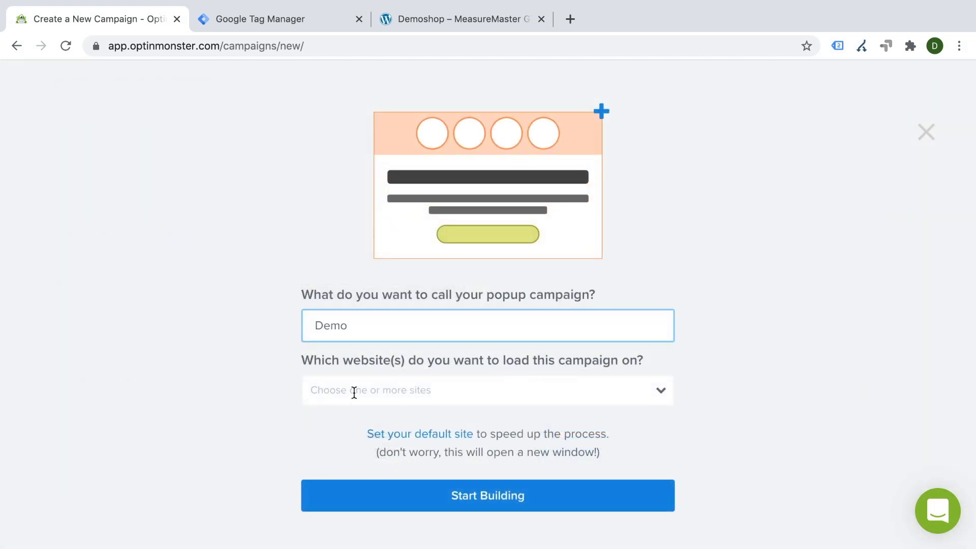
pyautogui.click(355, 393)
pyautogui.click(337, 485)
pyautogui.click(261, 463)
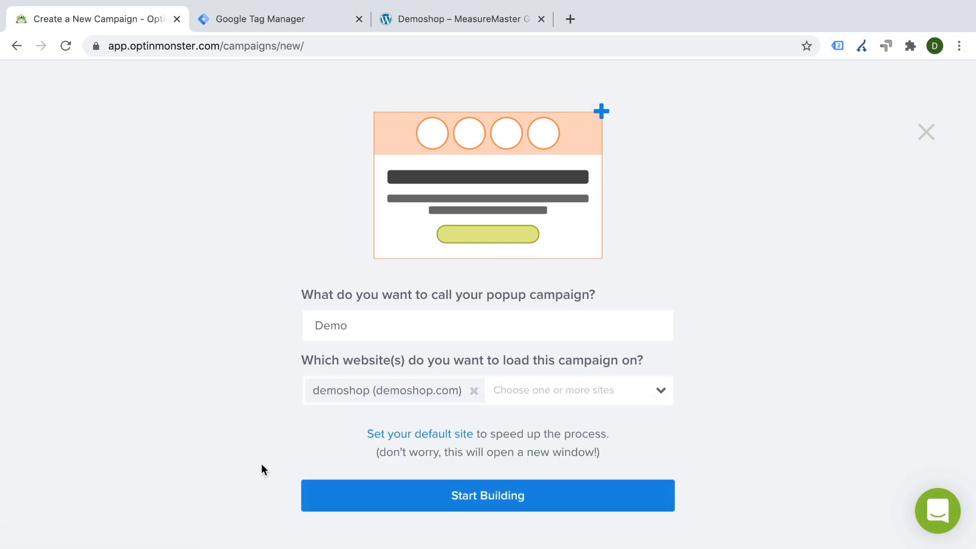
pyautogui.click(414, 508)
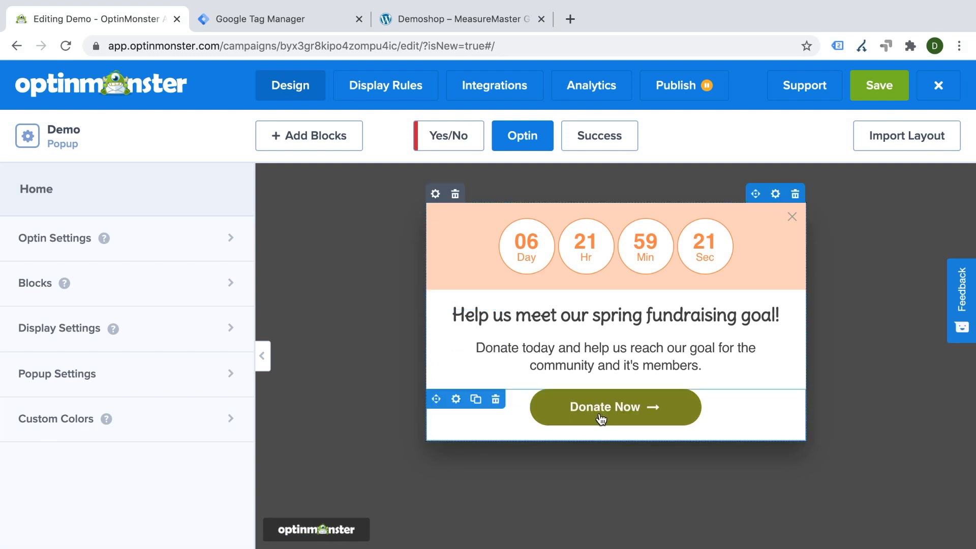
# Step: Inspect the Donate Now button, then review the display rules' time-on-page condition of 5 seconds
pyautogui.click(577, 422)
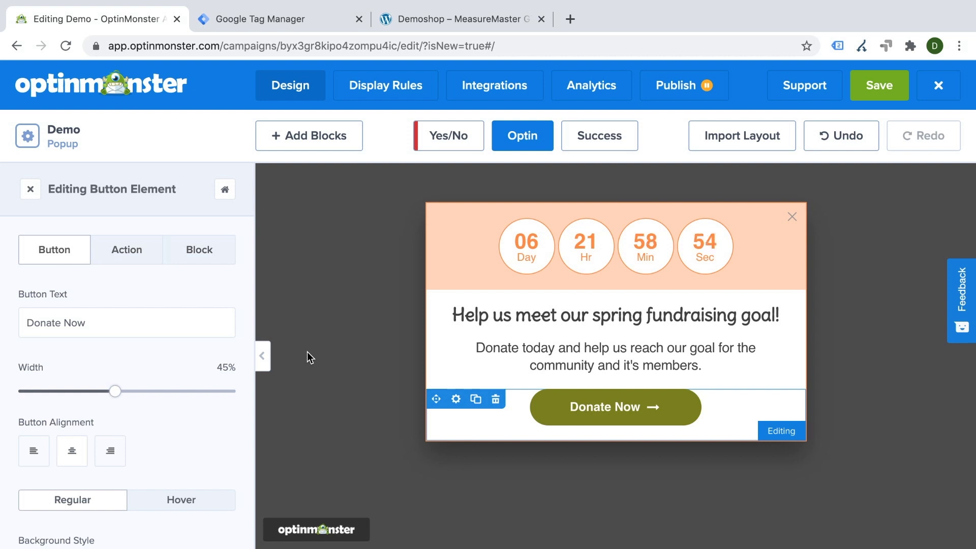
pyautogui.click(371, 96)
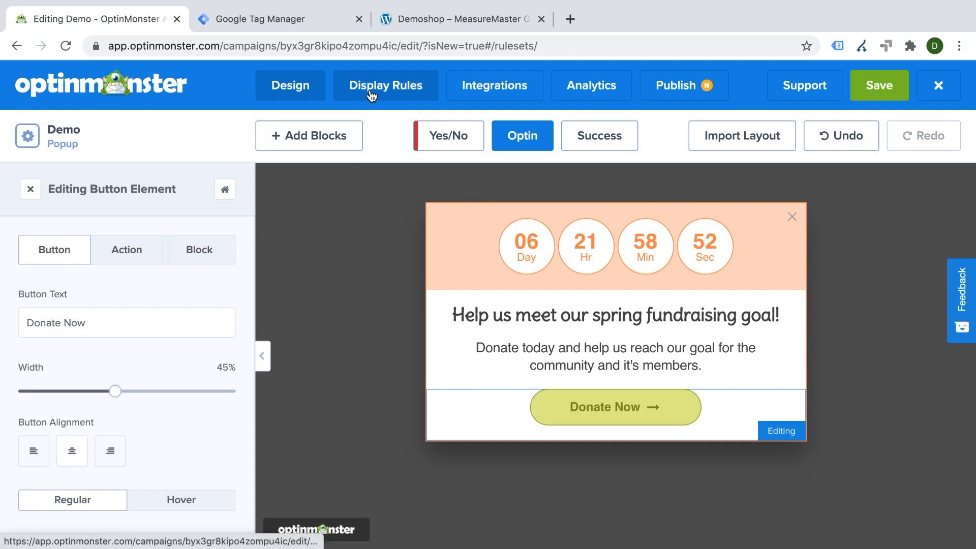
pyautogui.scroll(-3, 342, 189)
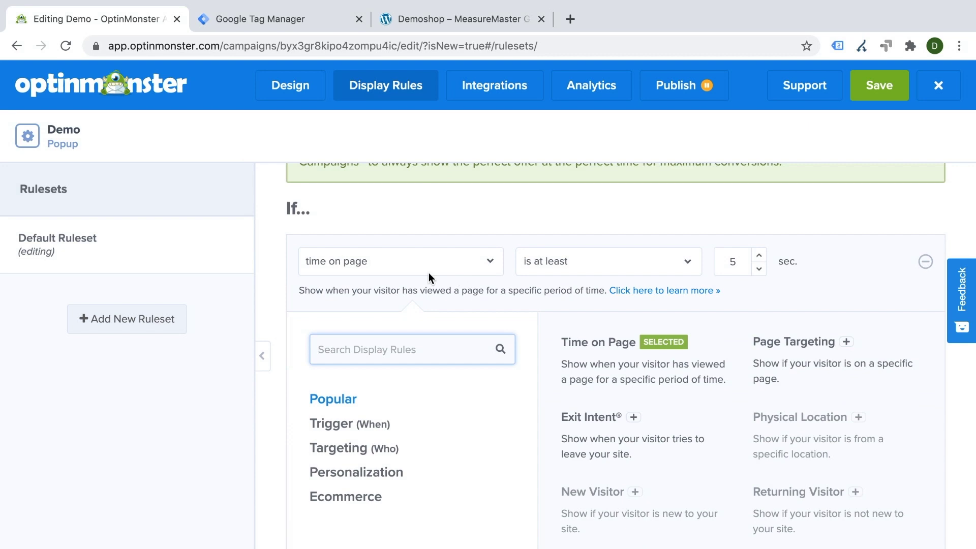
pyautogui.scroll(-5, 430, 279)
pyautogui.scroll(-2, 429, 278)
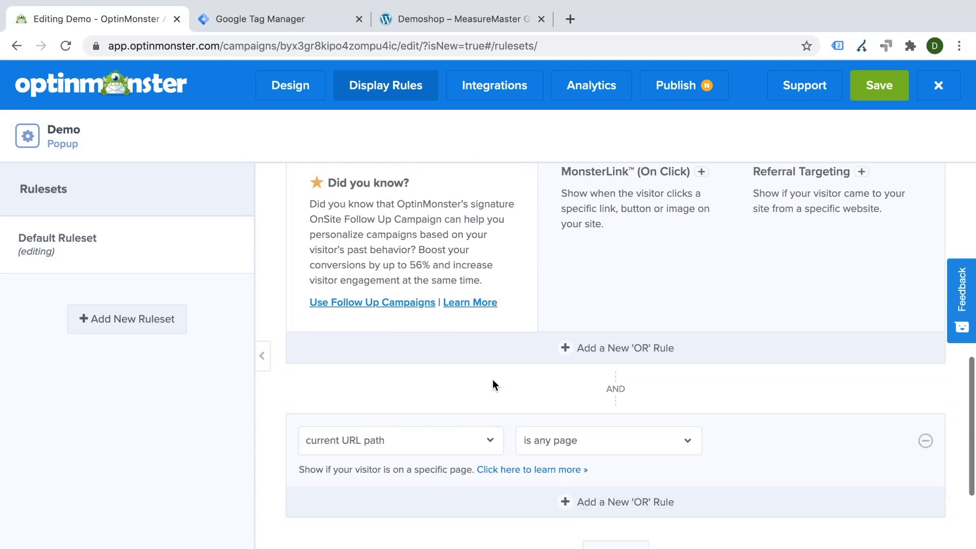
pyautogui.scroll(-1, 493, 380)
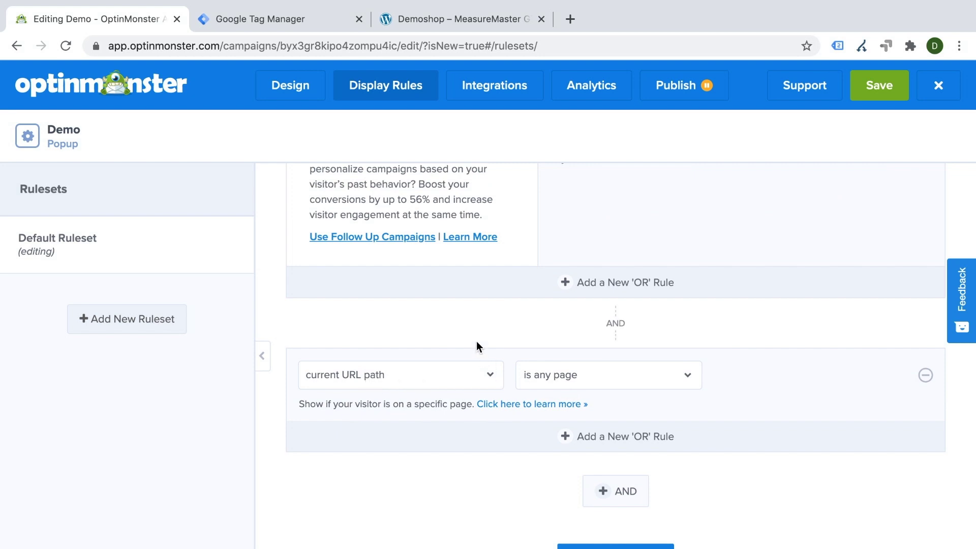
pyautogui.scroll(5, 477, 340)
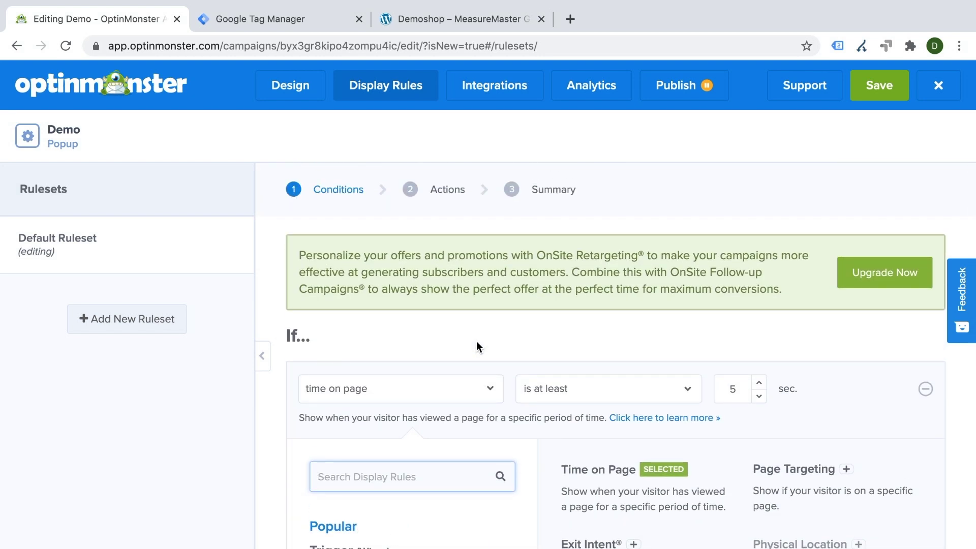
pyautogui.scroll(-3, 478, 346)
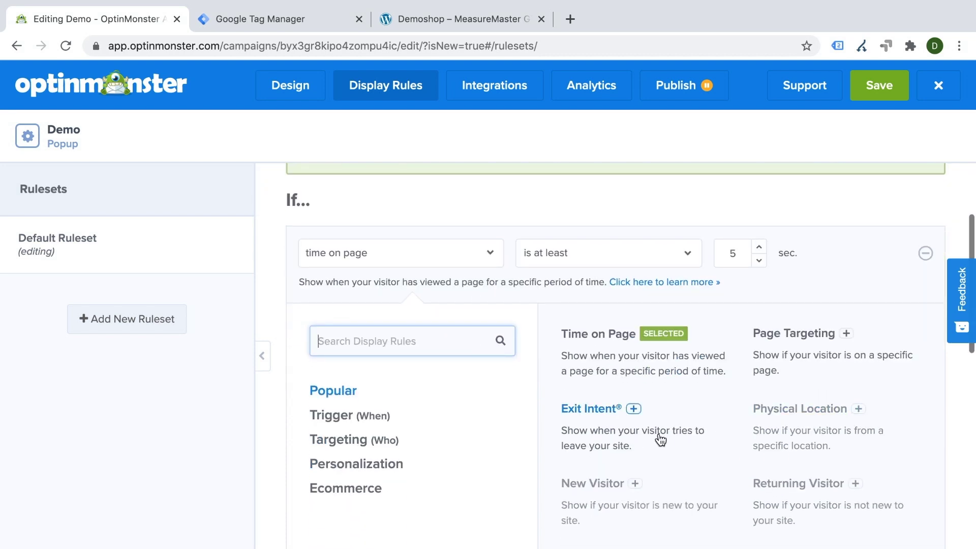
pyautogui.scroll(3, 666, 440)
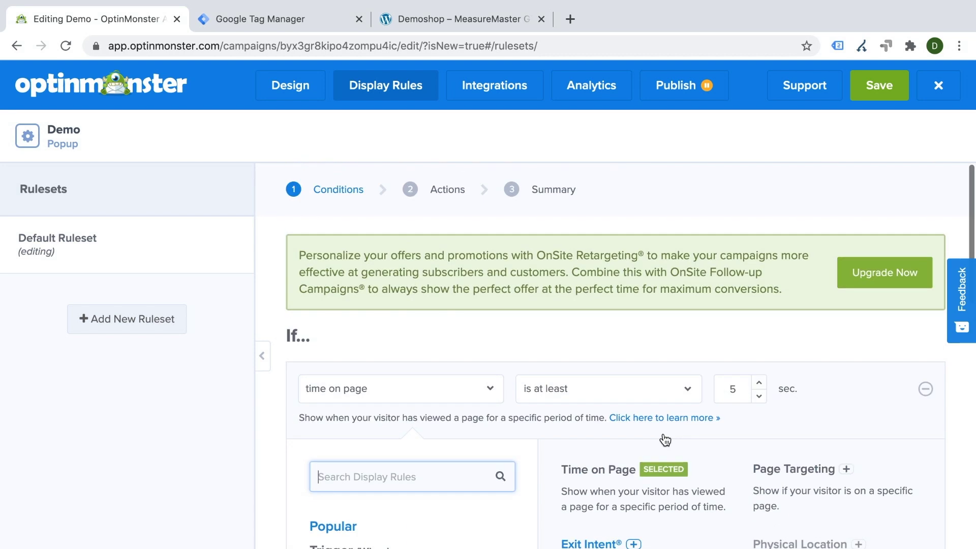
pyautogui.click(488, 101)
# Step: Look through the Integrations and Analytics tabs, then view Publish options showing Paused on demoshop.com
pyautogui.click(482, 95)
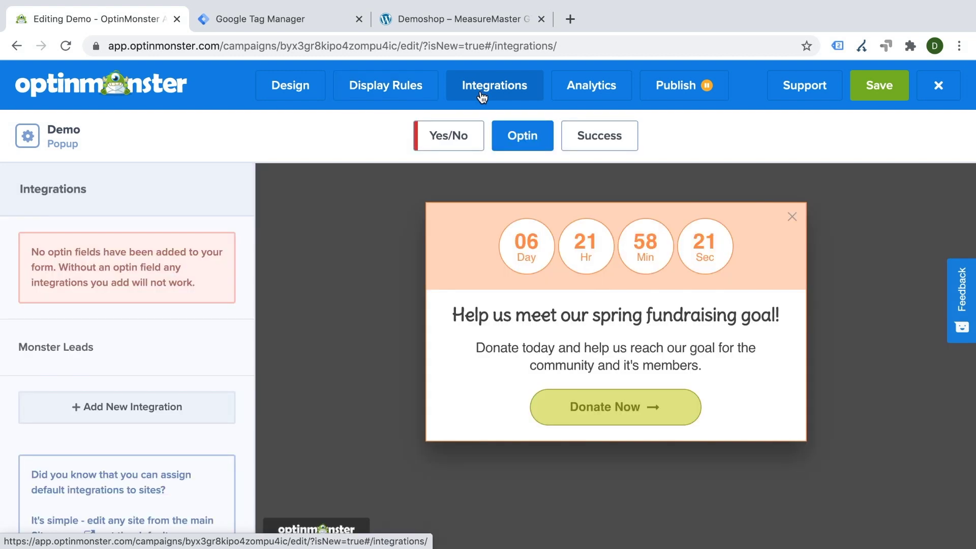
pyautogui.moveTo(214, 352)
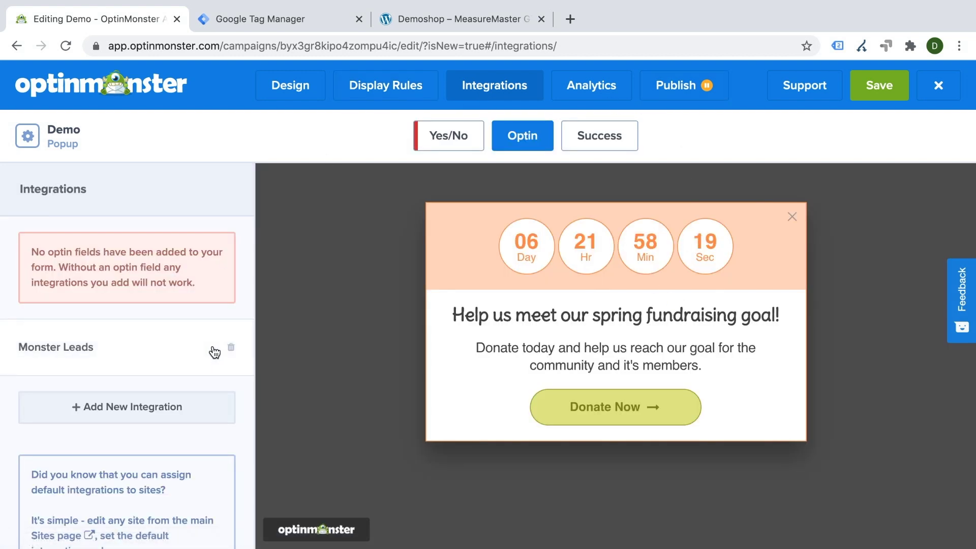
pyautogui.click(589, 101)
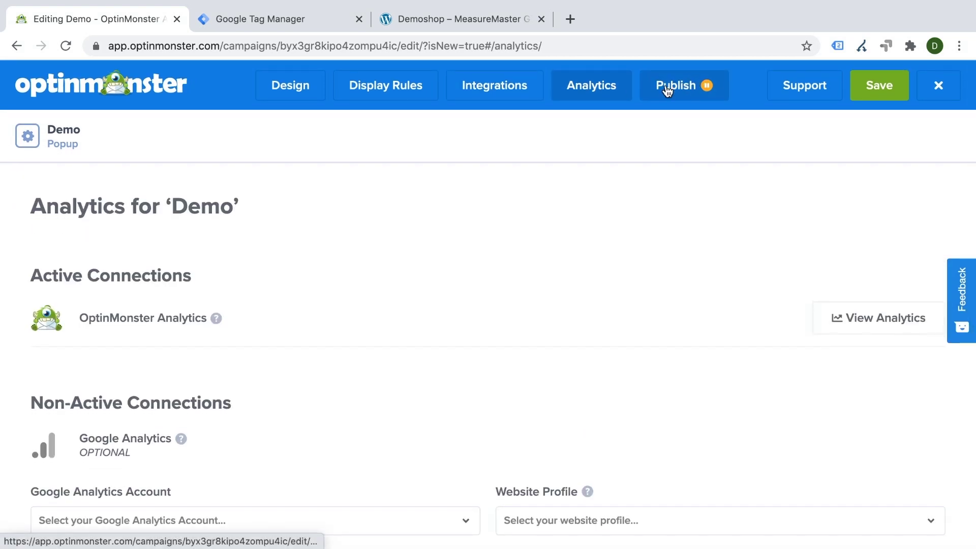
pyautogui.click(668, 91)
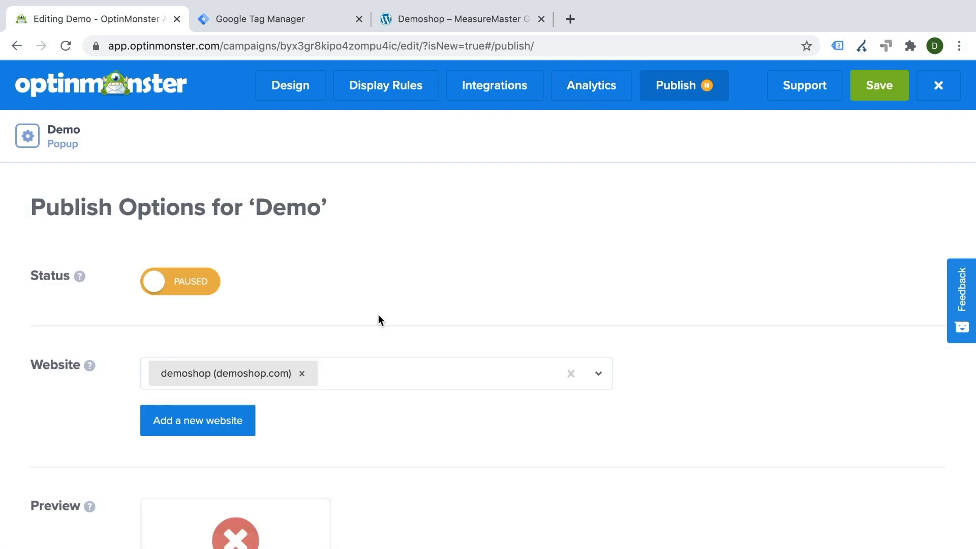
# Step: Pick the Any Website embed option under Platform and select all of its embed script
pyautogui.scroll(-6, 260, 267)
pyautogui.scroll(-7, 260, 266)
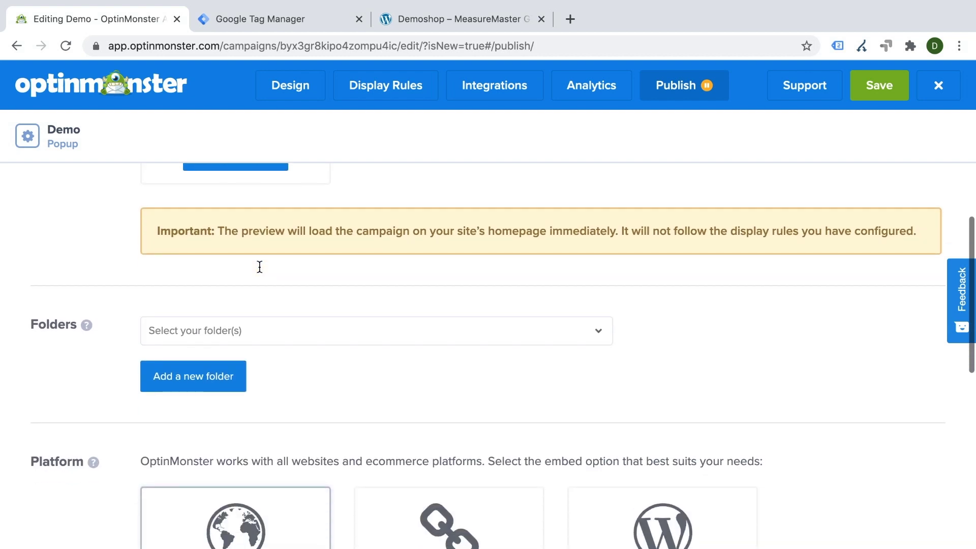
pyautogui.scroll(-2, 261, 267)
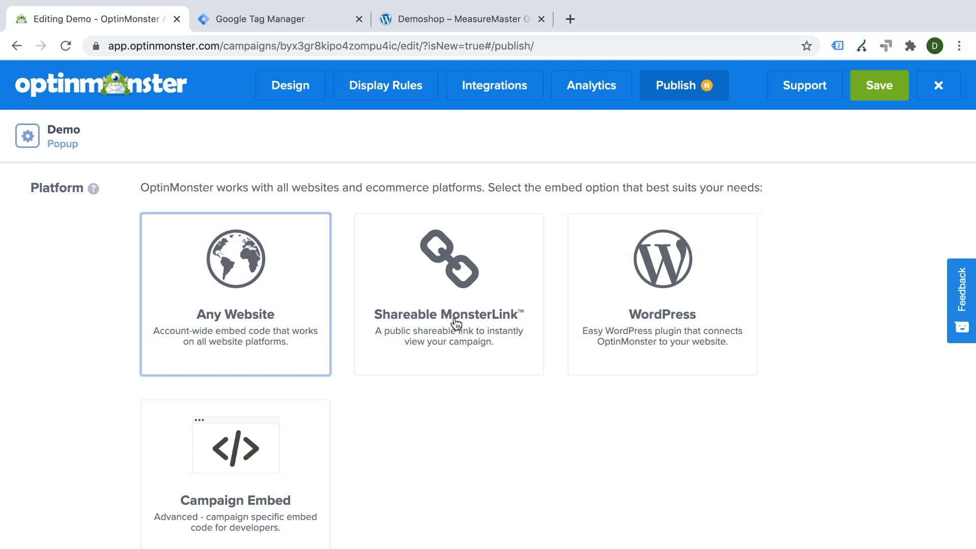
pyautogui.scroll(-3, 458, 323)
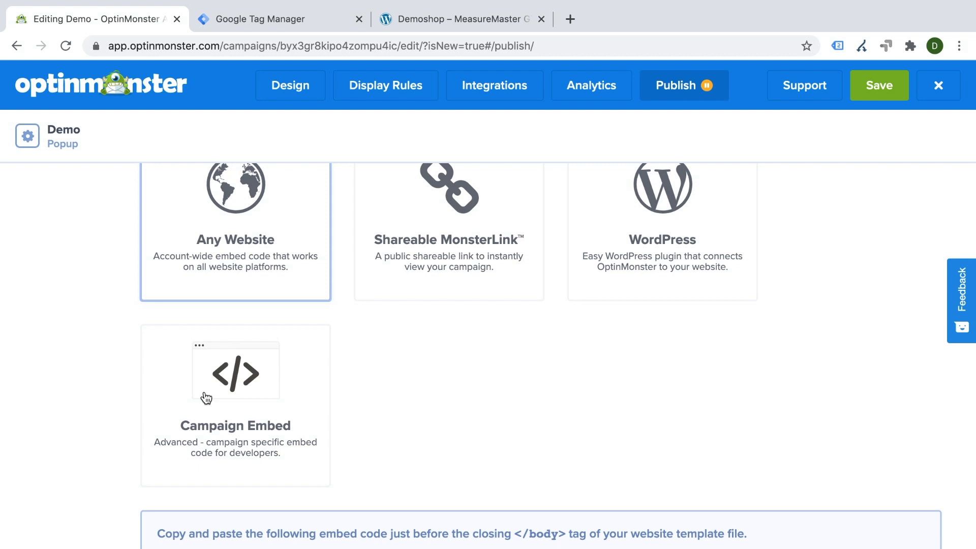
pyautogui.click(206, 398)
pyautogui.scroll(-4, 389, 350)
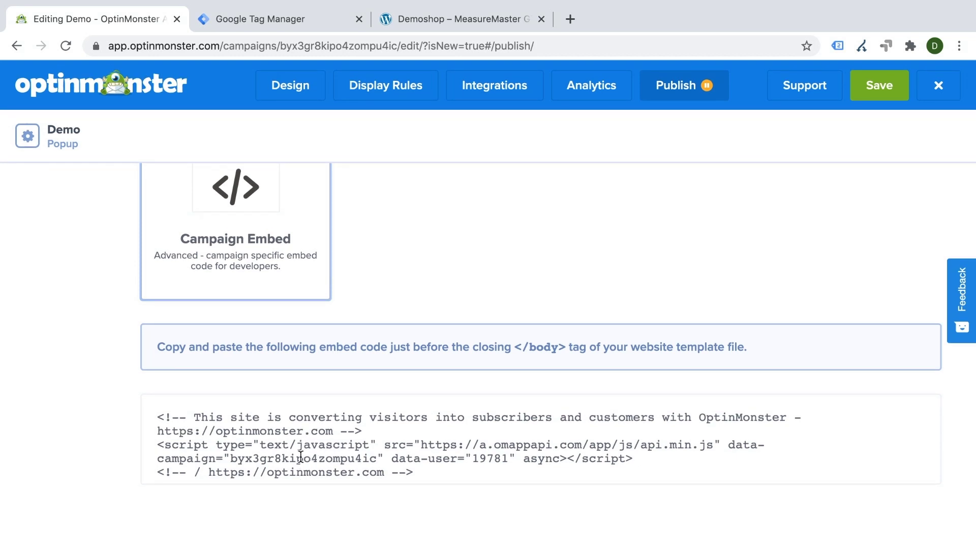
pyautogui.scroll(5, 301, 456)
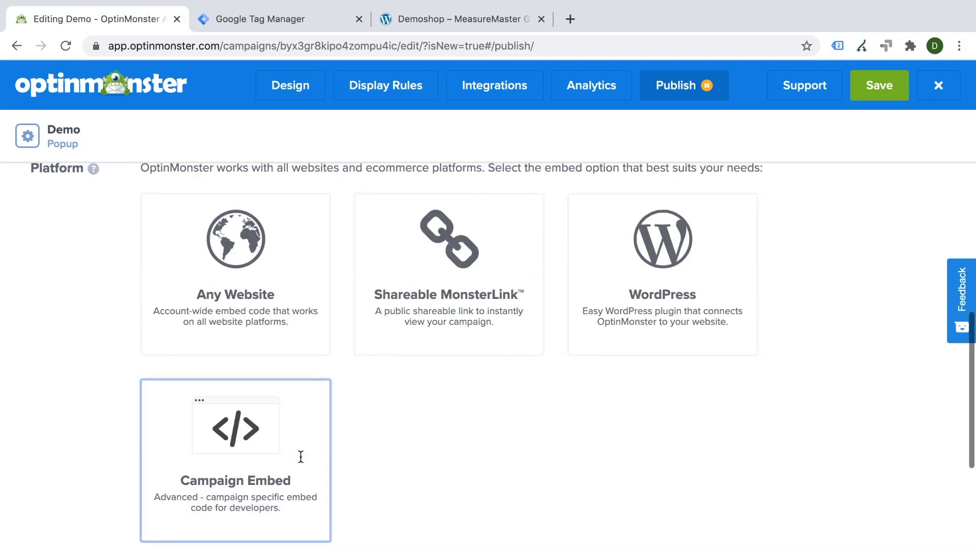
pyautogui.click(240, 302)
pyautogui.scroll(-5, 295, 368)
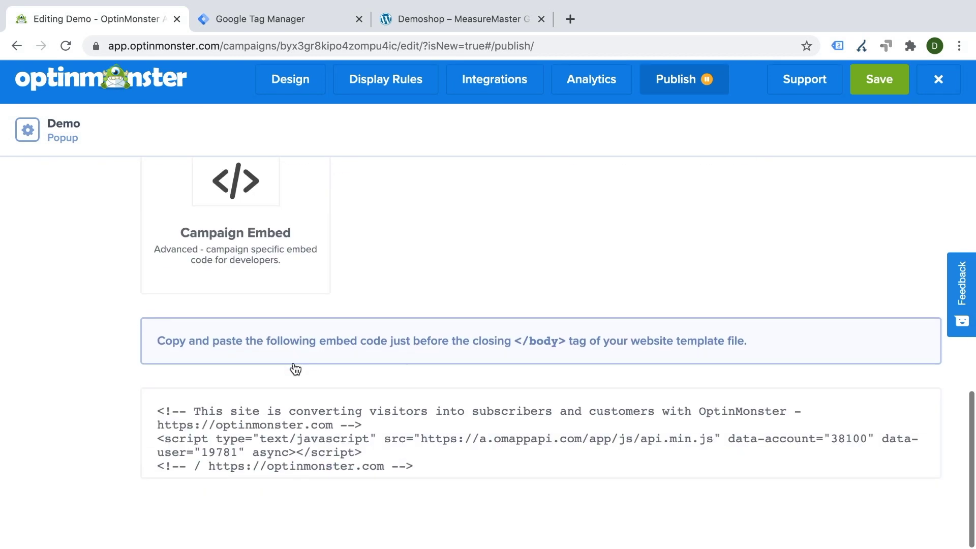
pyautogui.click(441, 466)
pyautogui.hotkey('ctrl', 'c')
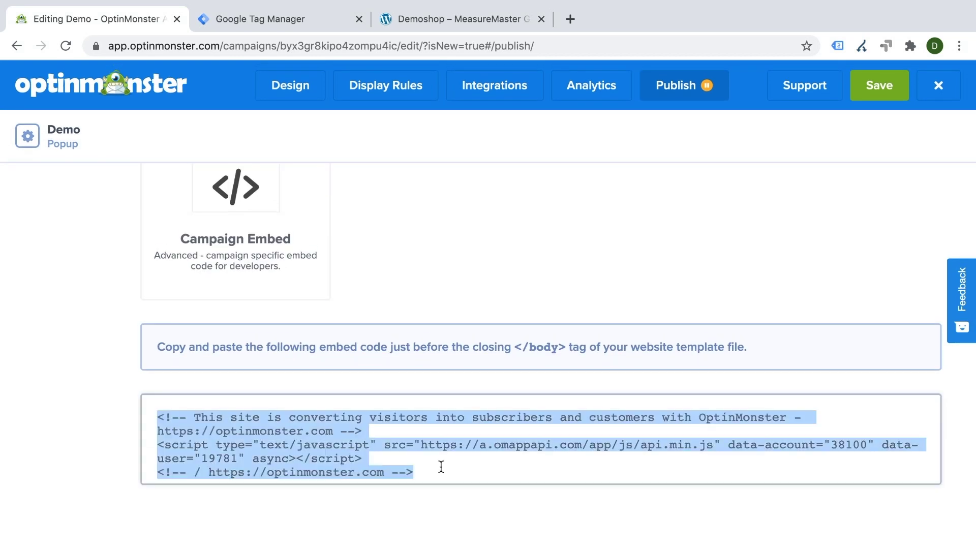
# Step: Create a new GTM tag named 'OM - Popup - All Pages'
pyautogui.click(305, 21)
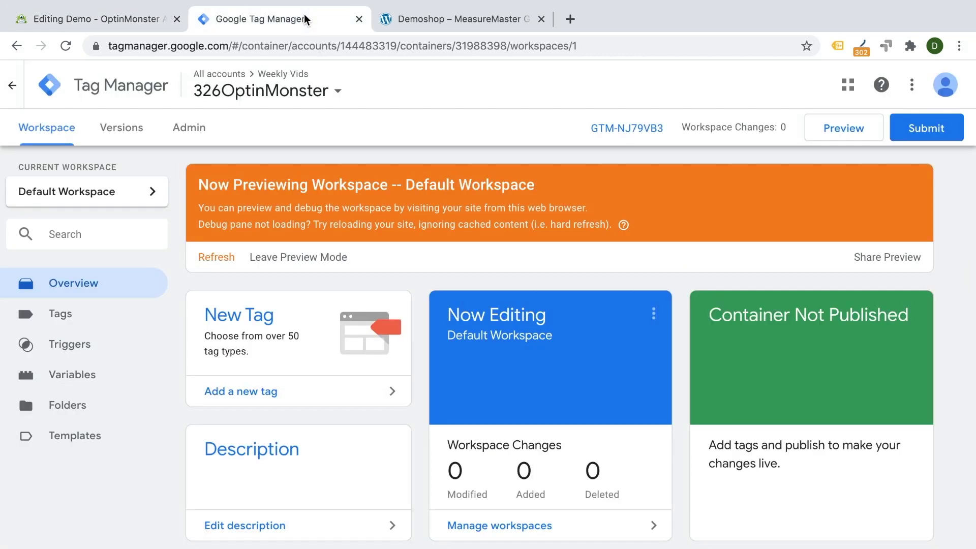
pyautogui.click(91, 324)
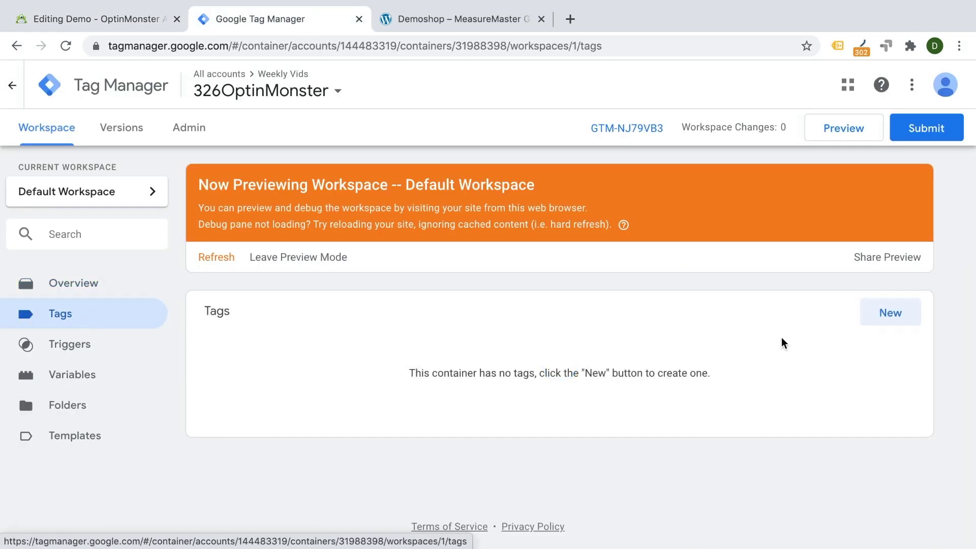
pyautogui.click(898, 316)
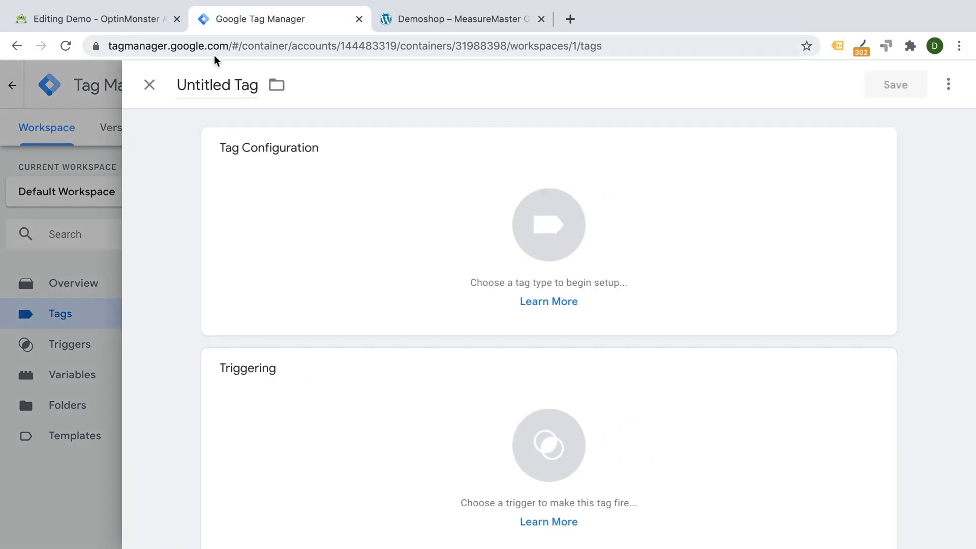
pyautogui.click(203, 90)
pyautogui.write('OM')
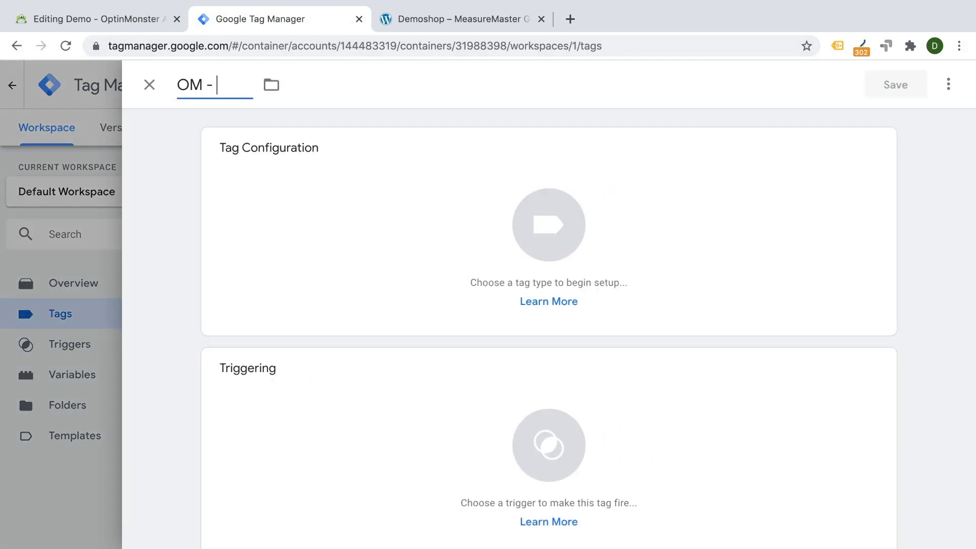
pyautogui.write(' - Popup')
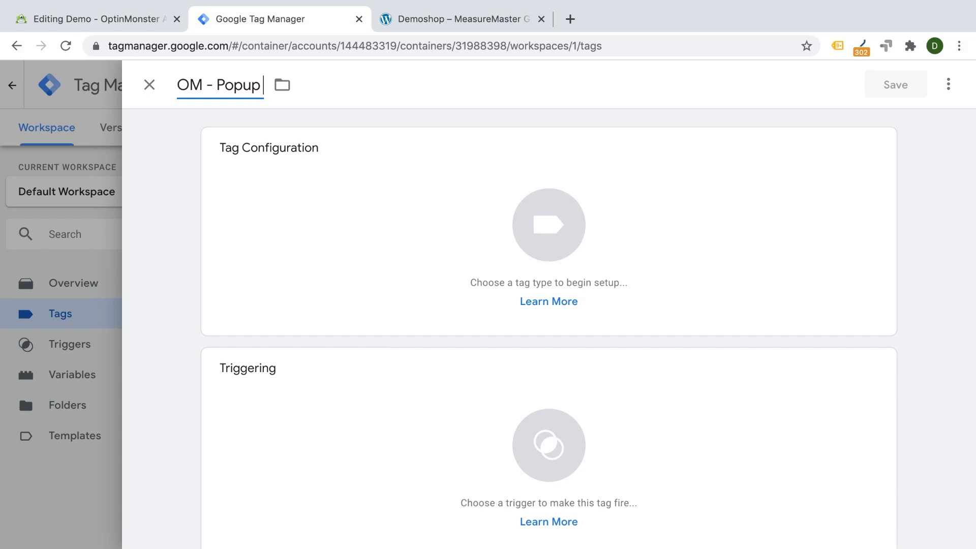
pyautogui.write(' - All Pa')
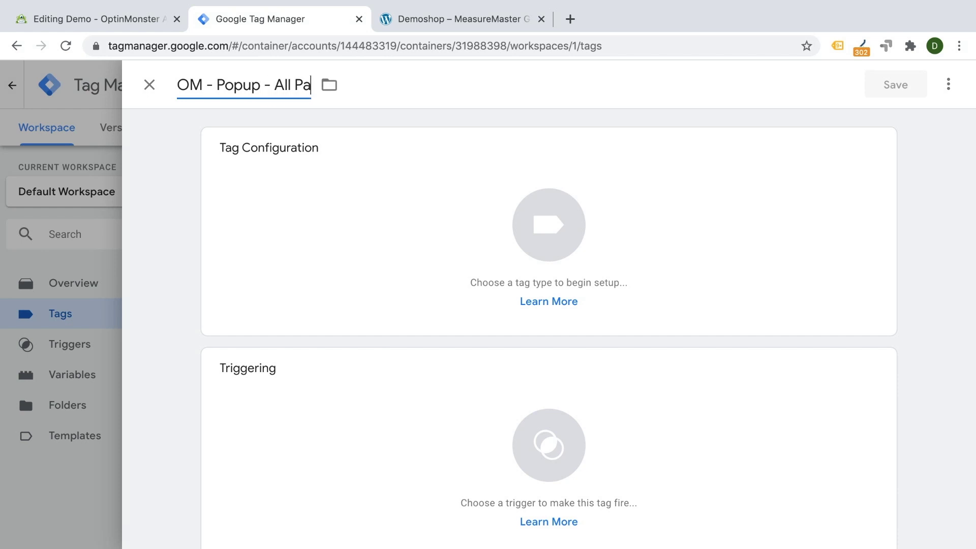
pyautogui.write('ges')
# Step: Make it a Custom HTML tag with the pasted OptinMonster code and document.write support
pyautogui.click(315, 272)
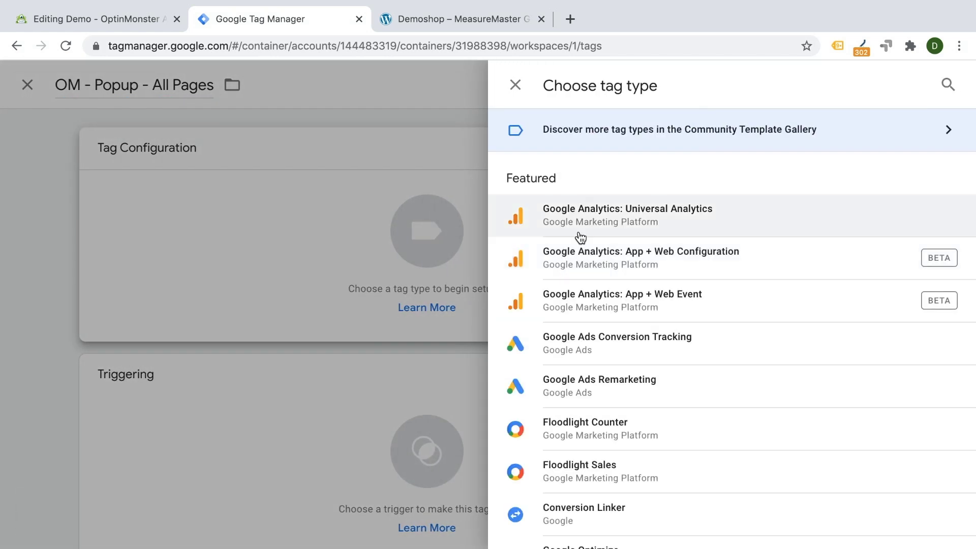
pyautogui.scroll(-6, 580, 239)
pyautogui.click(598, 359)
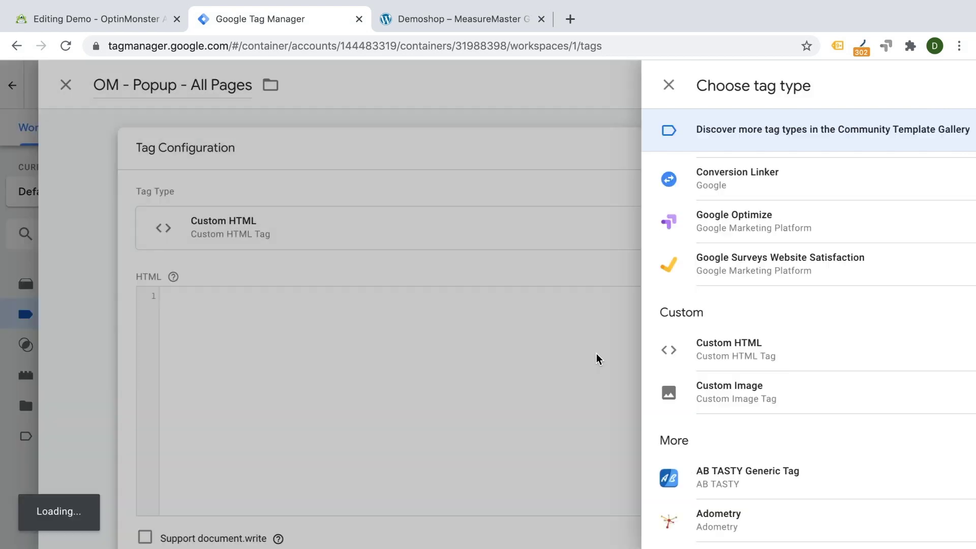
pyautogui.click(429, 294)
pyautogui.hotkey('ctrl', 'v')
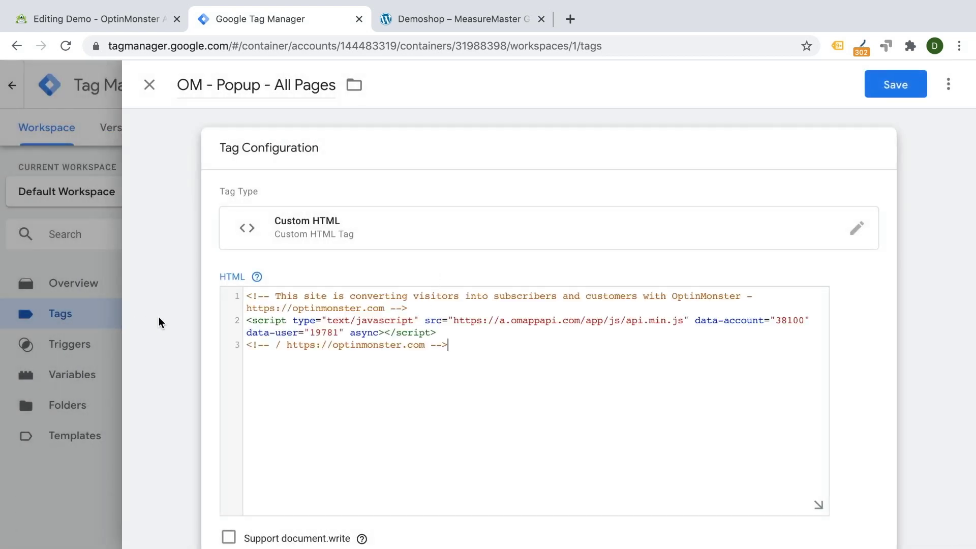
pyautogui.scroll(-3, 159, 323)
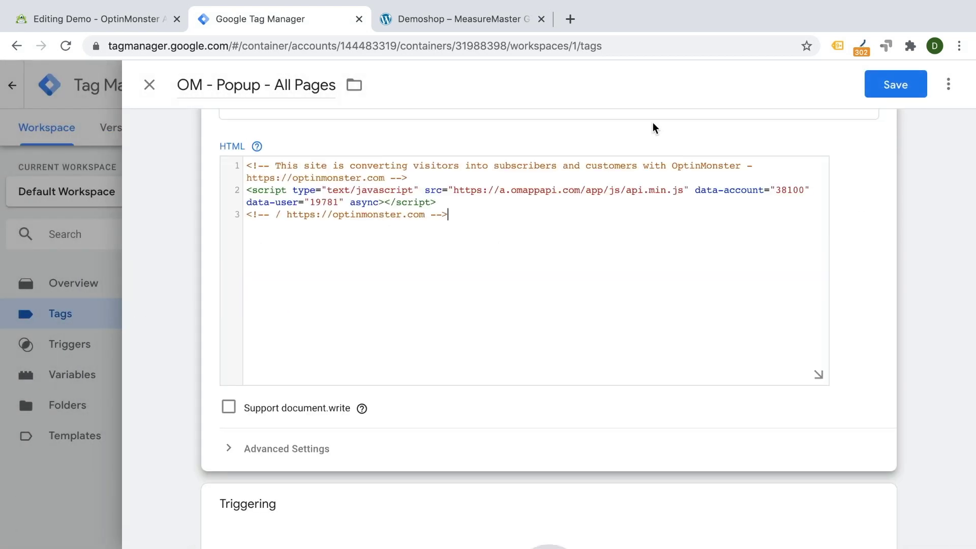
pyautogui.click(231, 412)
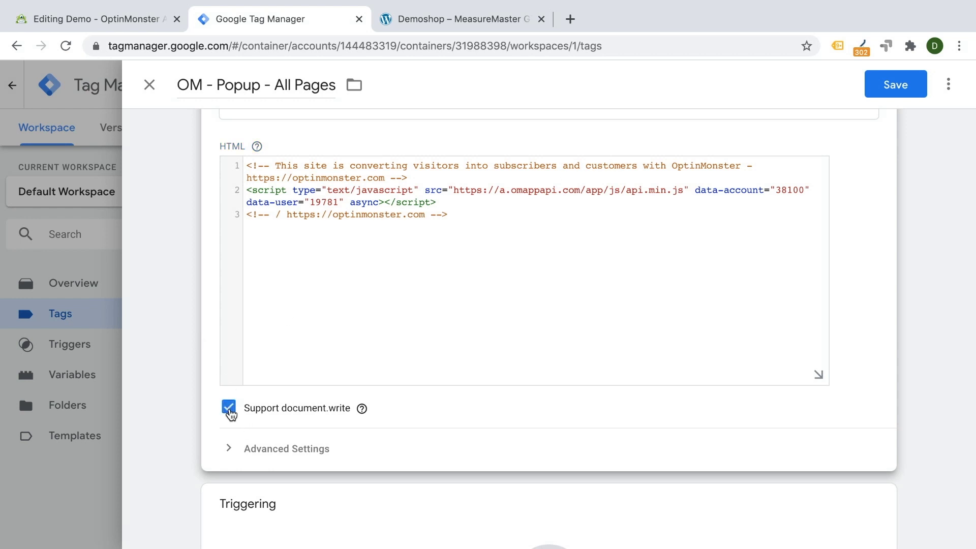
pyautogui.click(380, 190)
pyautogui.click(188, 342)
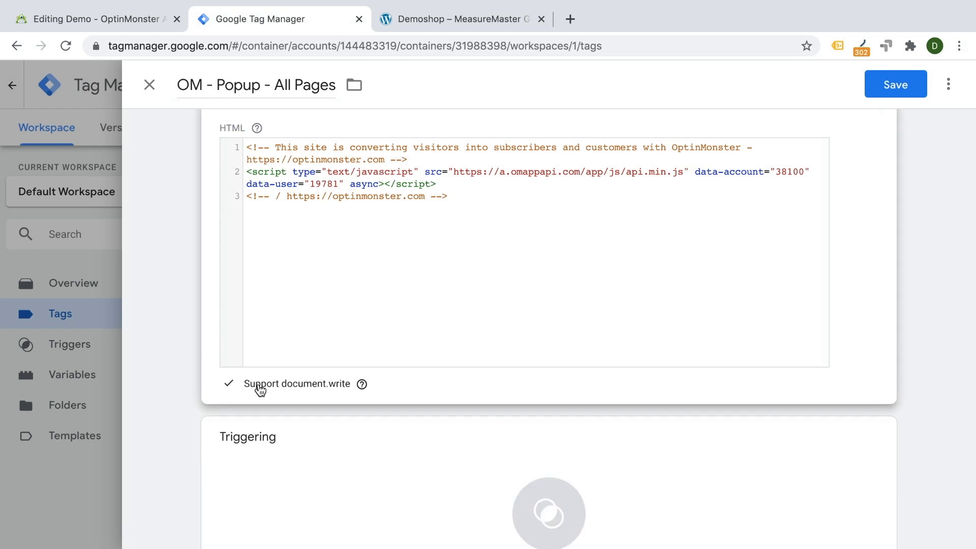
# Step: Add the All Pages firing trigger and save the tag
pyautogui.scroll(-2, 154, 366)
pyautogui.click(336, 408)
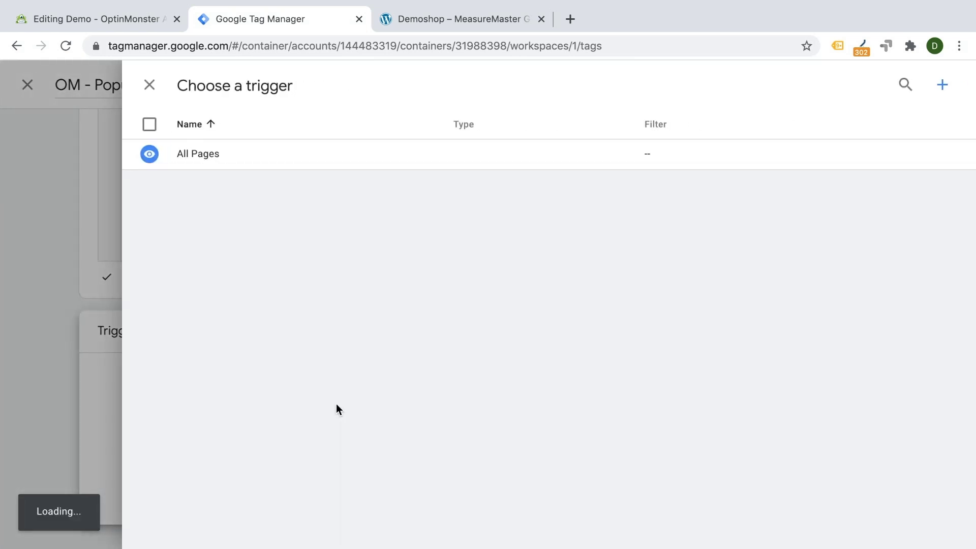
pyautogui.click(225, 151)
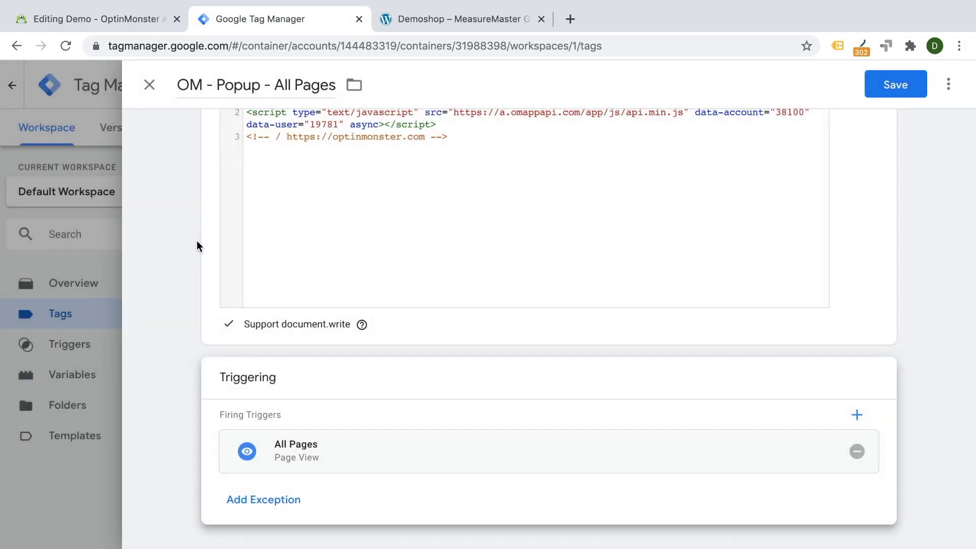
pyautogui.scroll(3, 197, 240)
pyautogui.scroll(1, 197, 240)
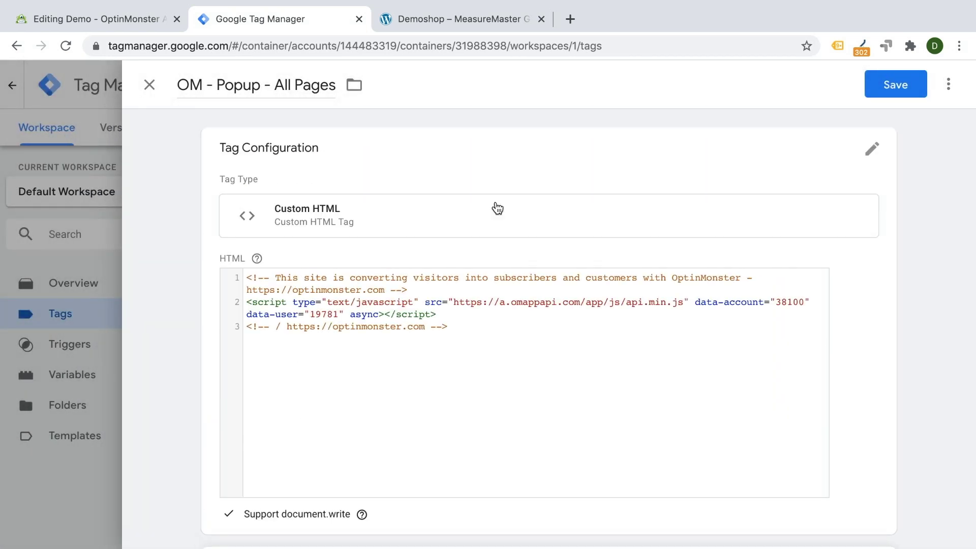
pyautogui.click(883, 91)
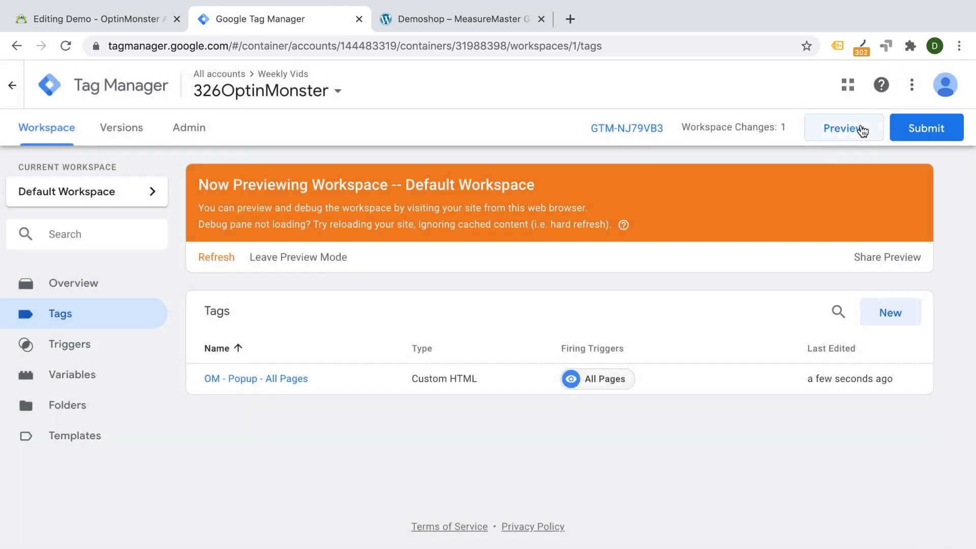
# Step: Launch Preview, reload demoshop.com, and confirm OM - Popup - All Pages fired once
pyautogui.click(863, 131)
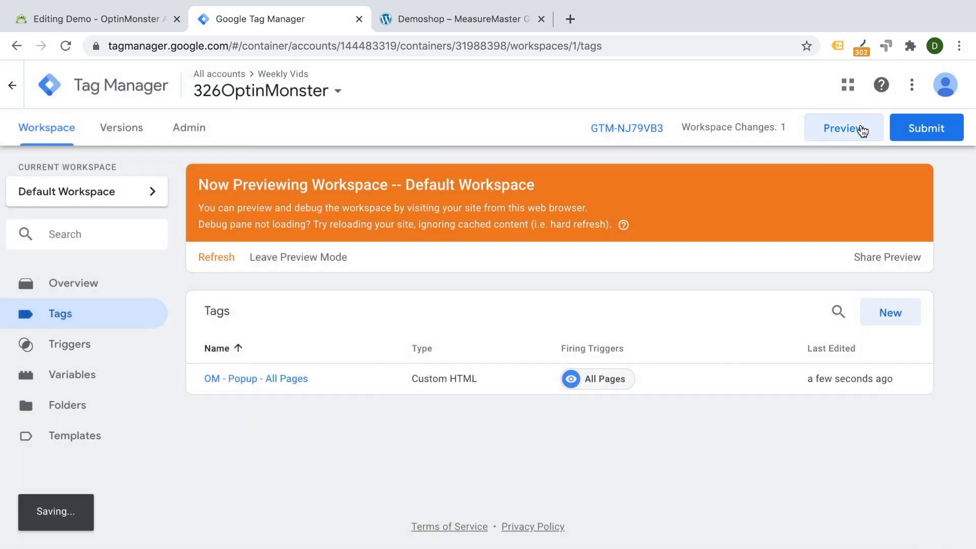
pyautogui.click(426, 20)
pyautogui.hotkey('ctrl', 'r')
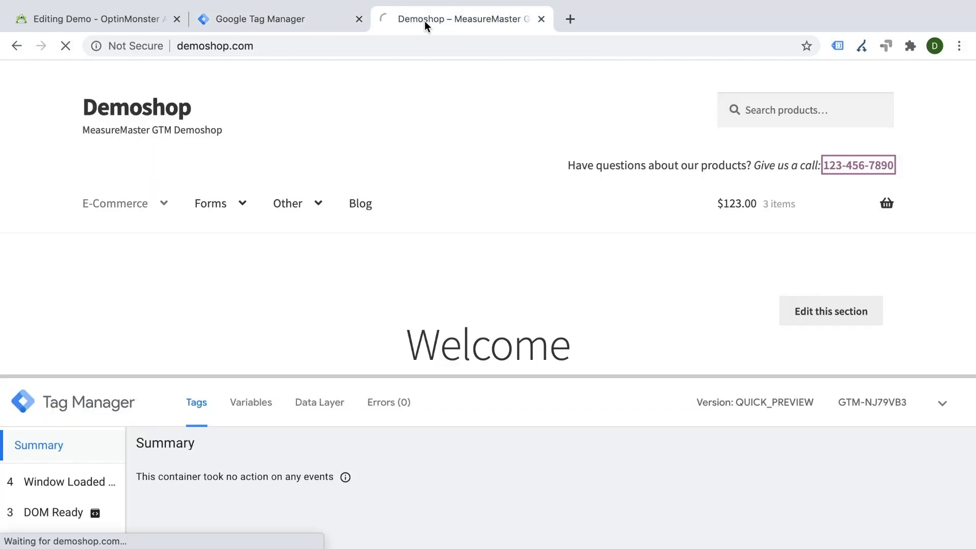
pyautogui.click(840, 45)
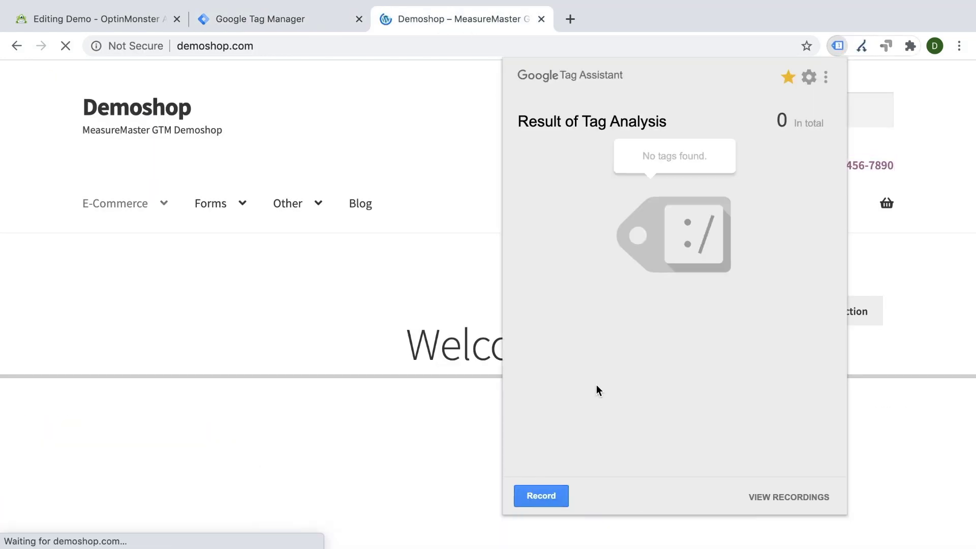
pyautogui.click(965, 167)
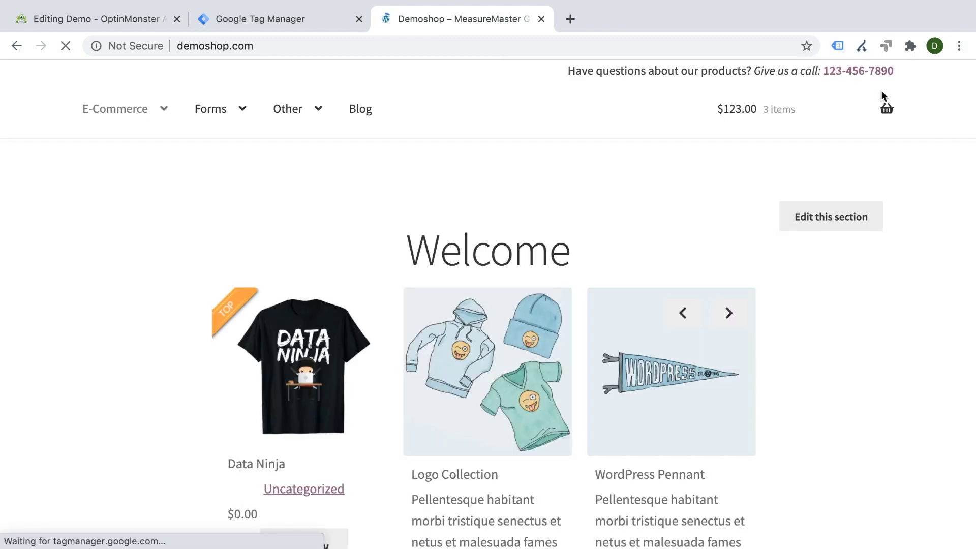
pyautogui.click(838, 46)
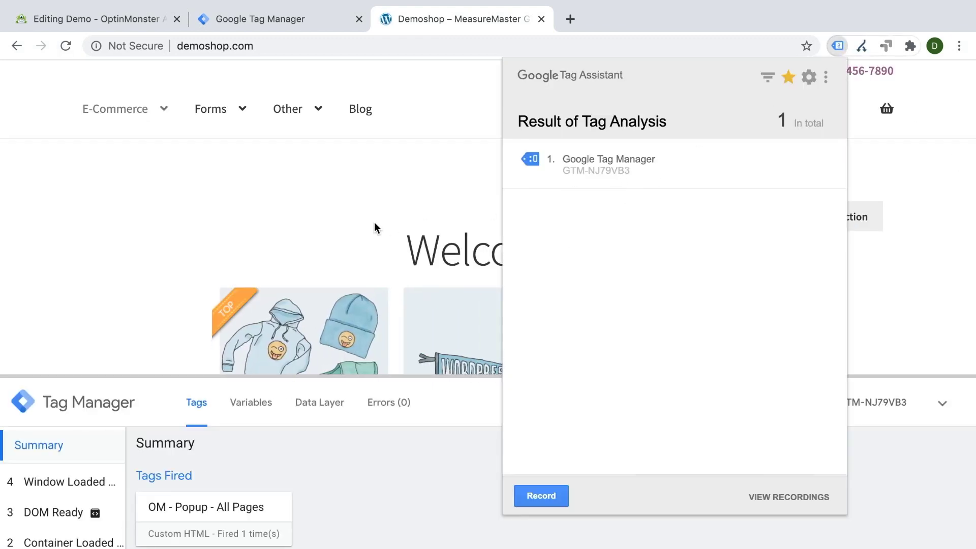
pyautogui.click(374, 222)
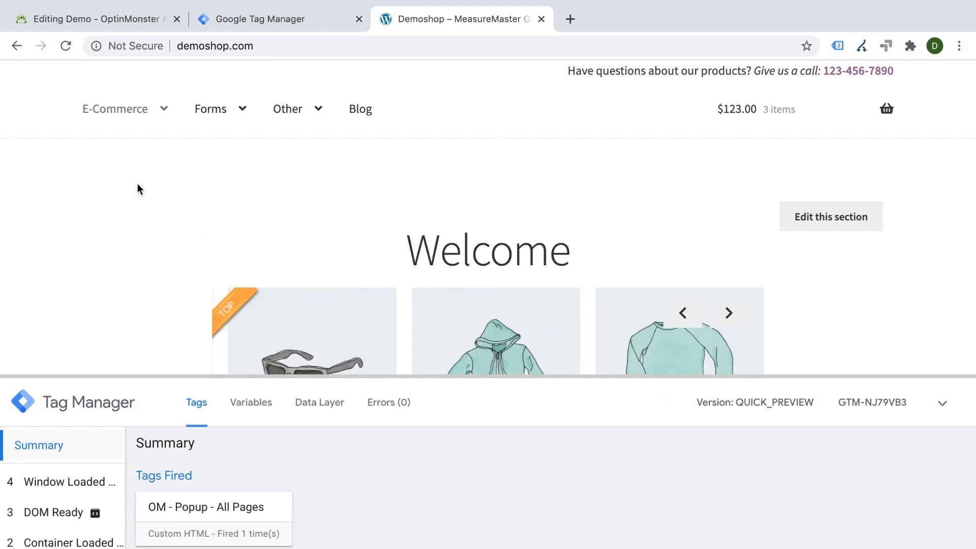
pyautogui.scroll(-5, 138, 189)
pyautogui.scroll(5, 137, 189)
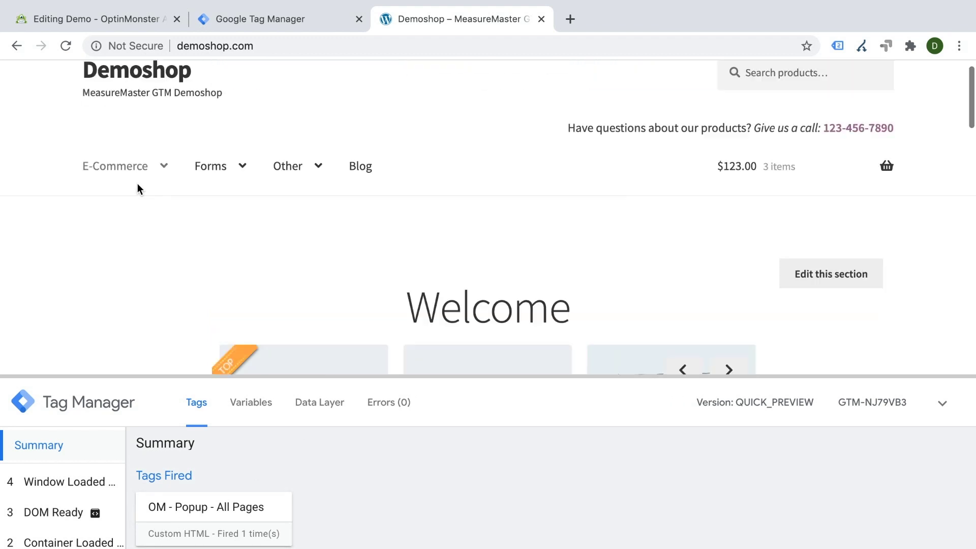
# Step: Set the Demo campaign's status to Live and save it
pyautogui.click(126, 12)
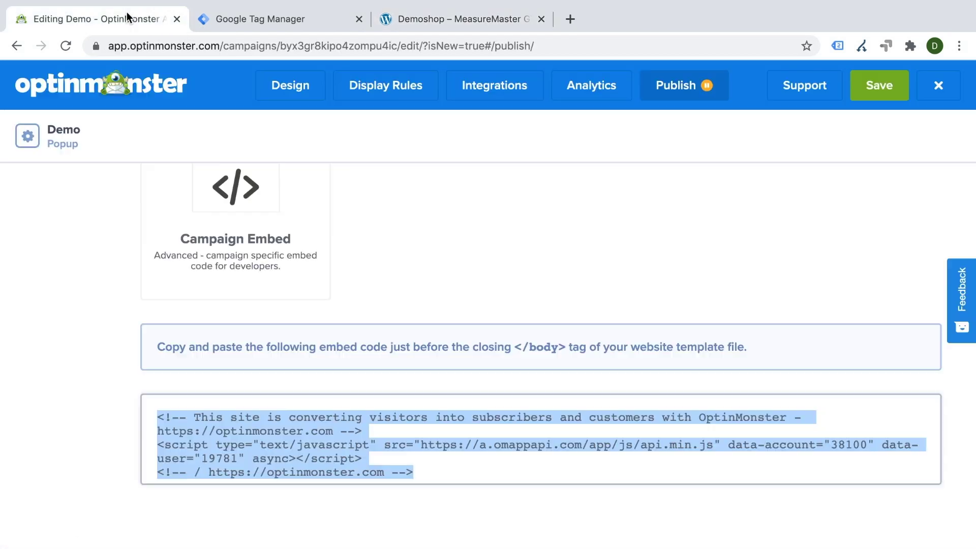
pyautogui.scroll(15, 94, 318)
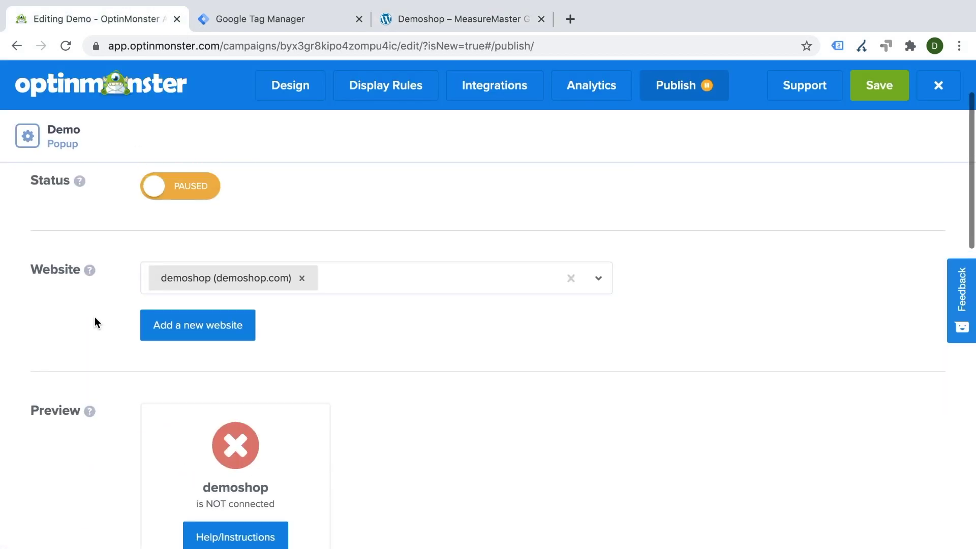
pyautogui.scroll(2, 151, 295)
pyautogui.click(168, 294)
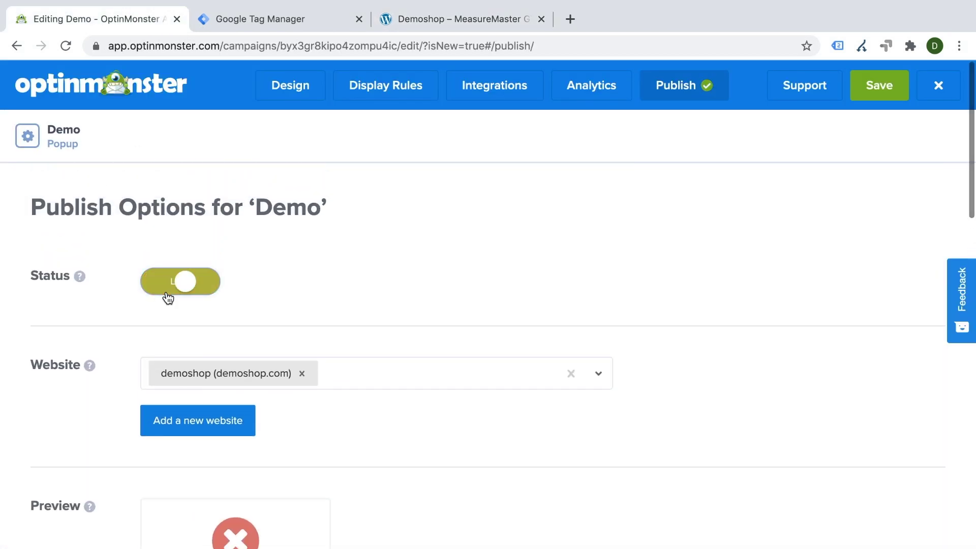
pyautogui.click(878, 92)
# Step: Reload Demoshop to see the Donate popup appear and try its Donate Now button
pyautogui.click(429, 24)
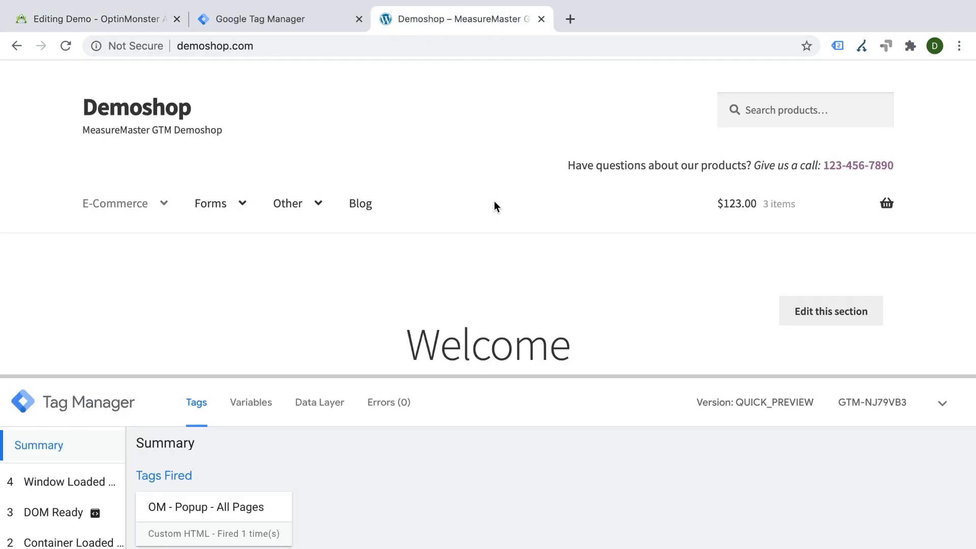
pyautogui.press('super+r')
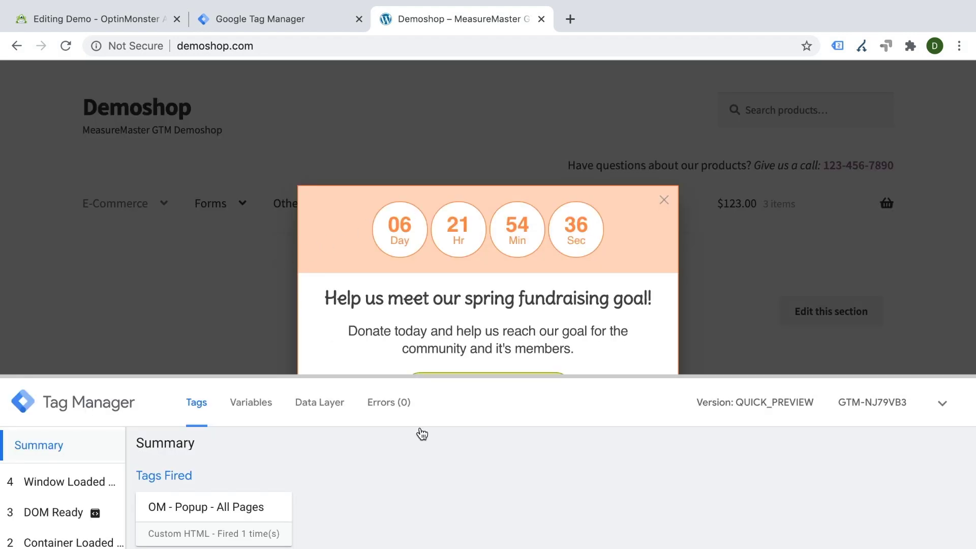
pyautogui.click(943, 404)
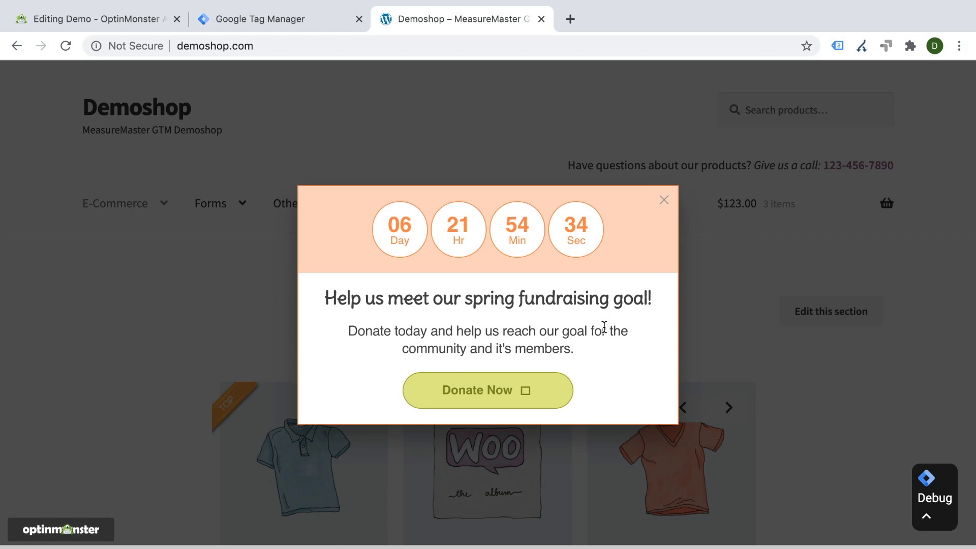
pyautogui.click(460, 389)
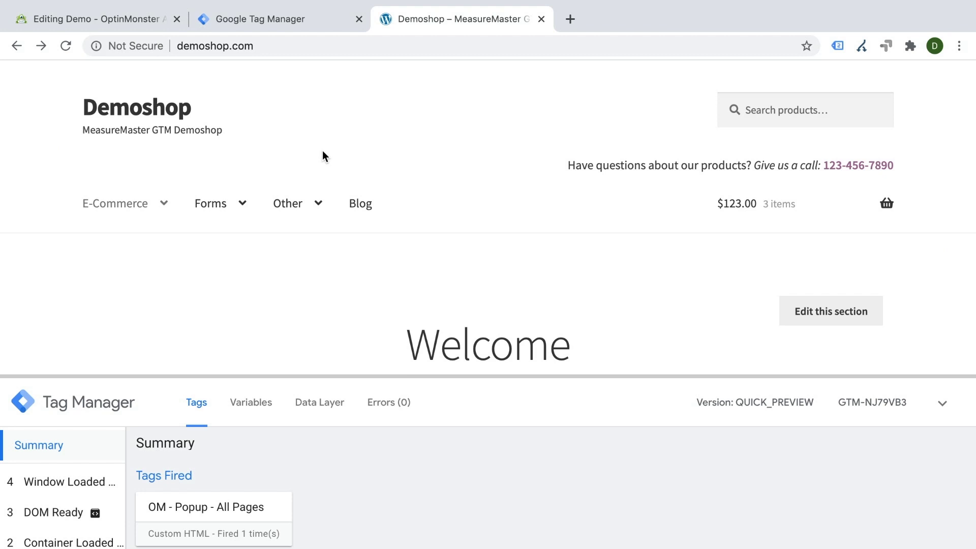
pyautogui.scroll(-2, 322, 152)
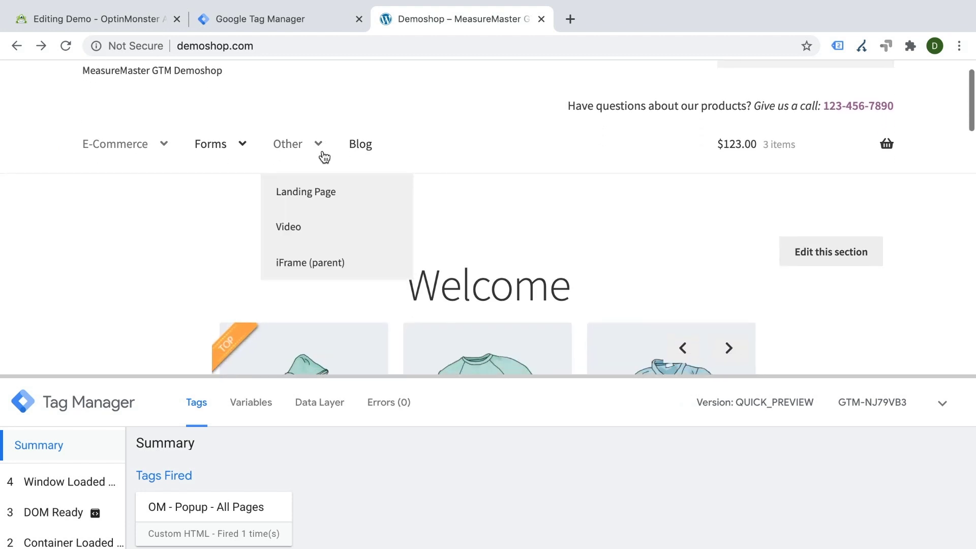
pyautogui.click(101, 21)
# Step: Review the Demo popup's Conditions ruleset, including time on page of at least 5 seconds
pyautogui.click(388, 101)
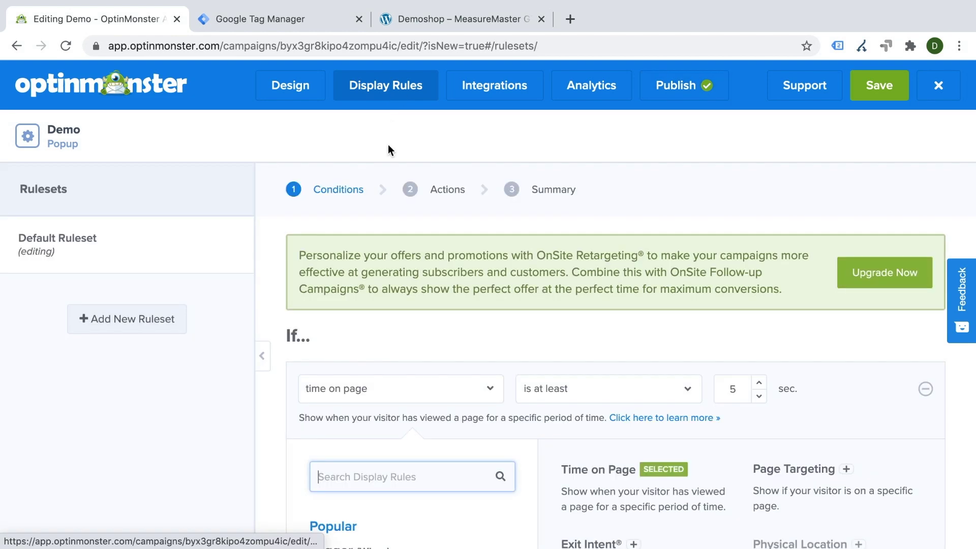
pyautogui.scroll(-10, 348, 224)
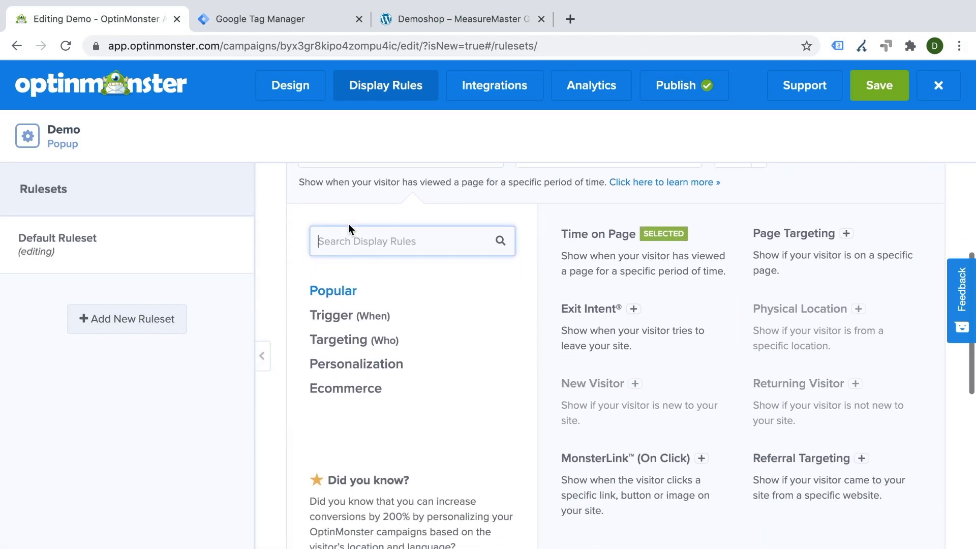
pyautogui.scroll(3, 349, 224)
pyautogui.scroll(5, 348, 224)
pyautogui.scroll(-3, 349, 224)
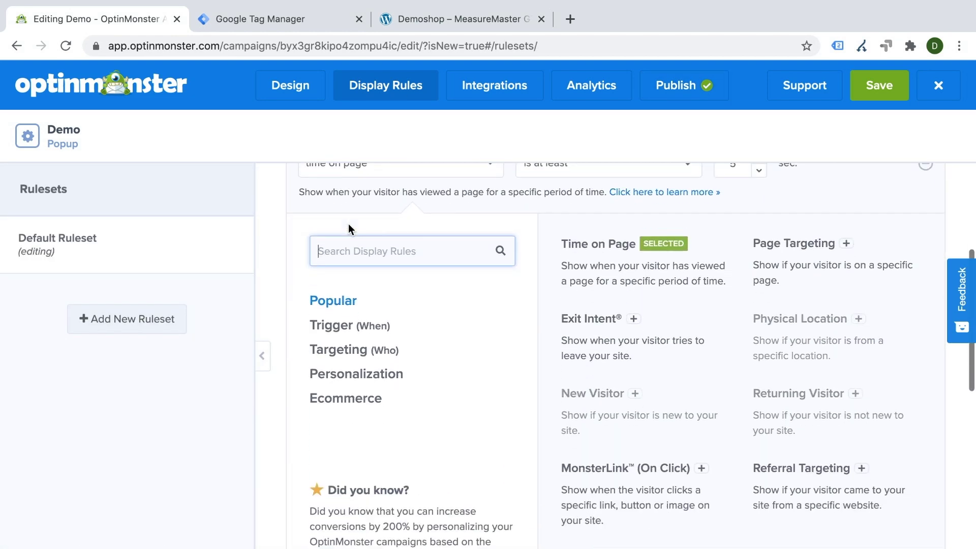
pyautogui.scroll(-1, 349, 224)
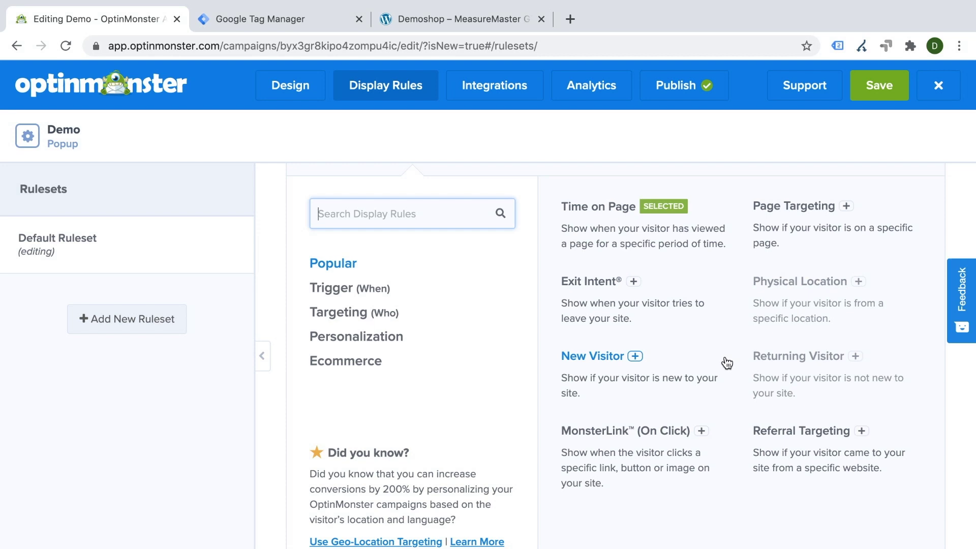
pyautogui.scroll(-3, 727, 363)
pyautogui.click(294, 8)
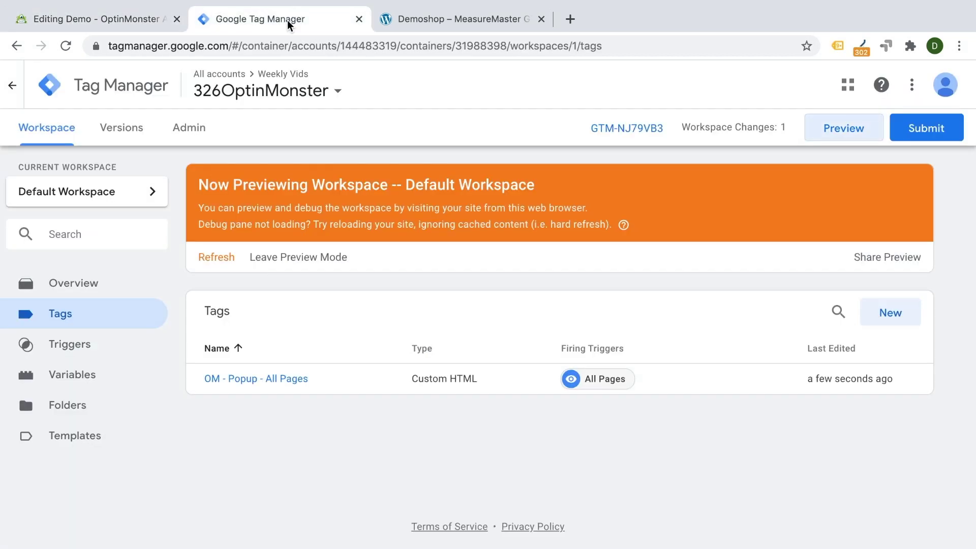
# Step: Create a new Tag Manager trigger and set its type to YouTube Video
pyautogui.click(97, 357)
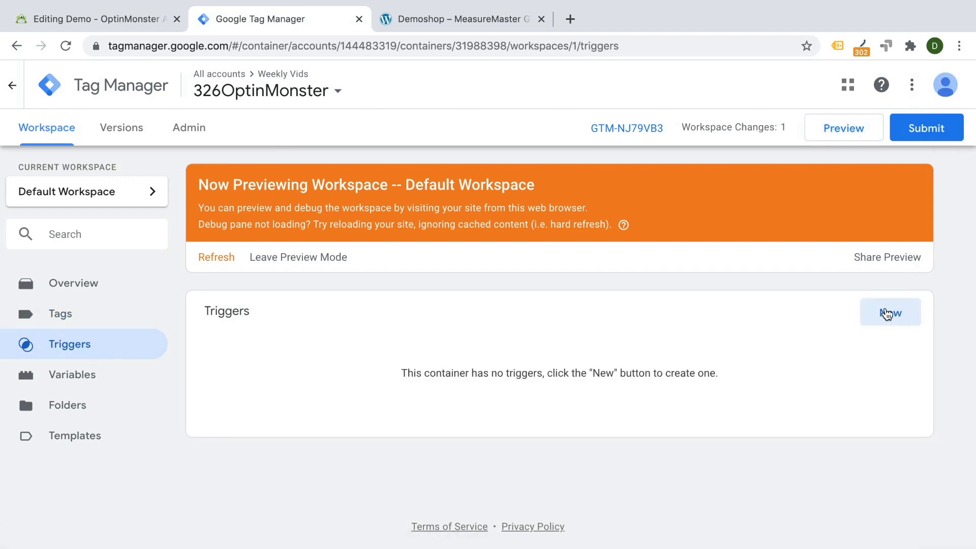
pyautogui.click(889, 312)
pyautogui.click(881, 301)
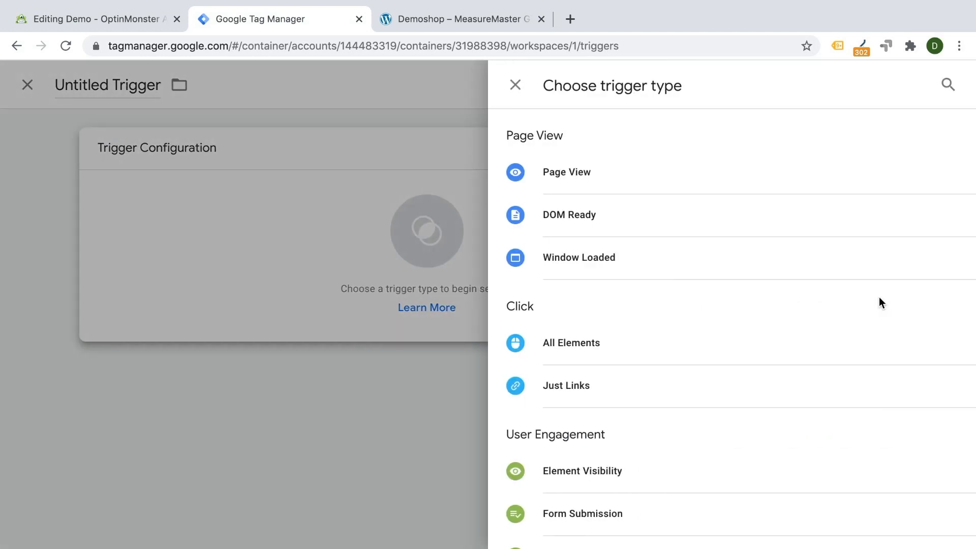
pyautogui.scroll(-4, 579, 188)
pyautogui.scroll(-2, 582, 188)
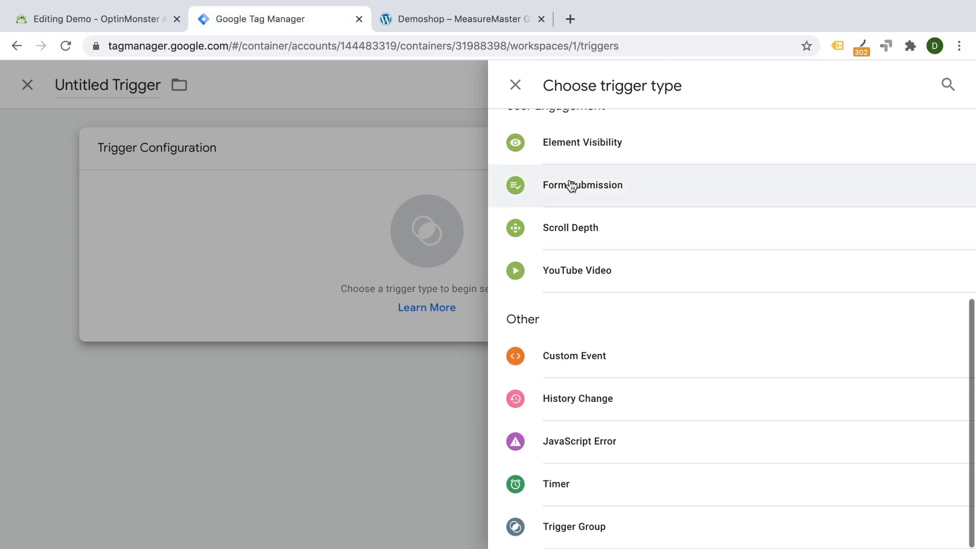
pyautogui.click(150, 20)
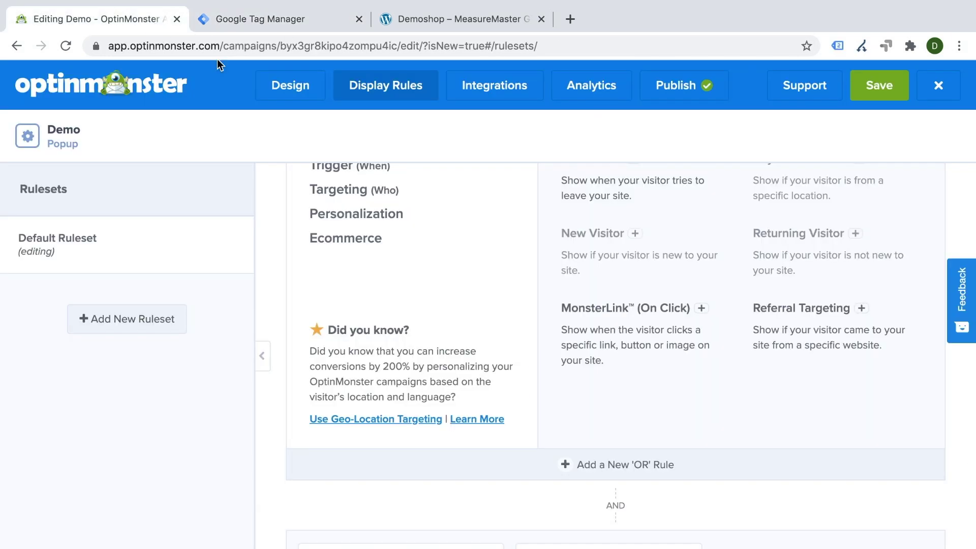
pyautogui.scroll(4, 388, 244)
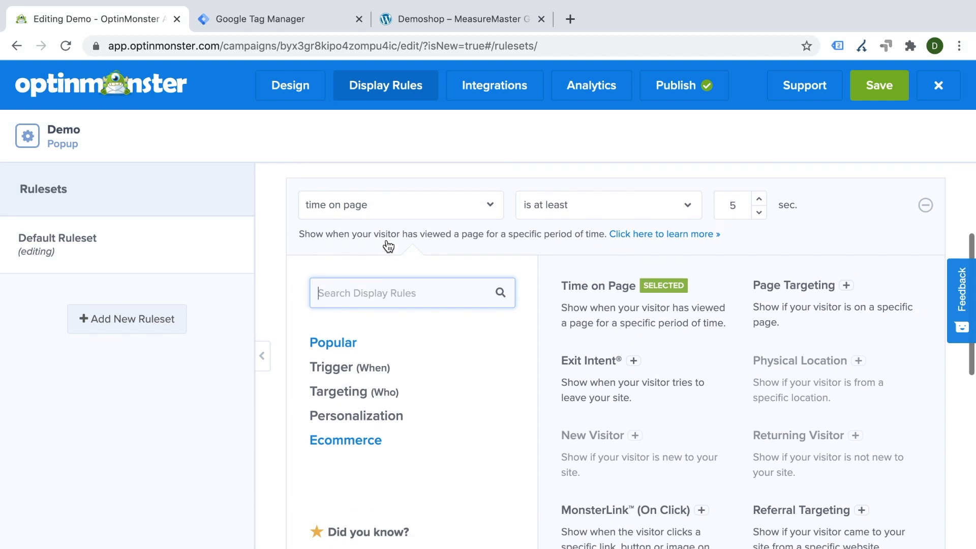
pyautogui.click(264, 20)
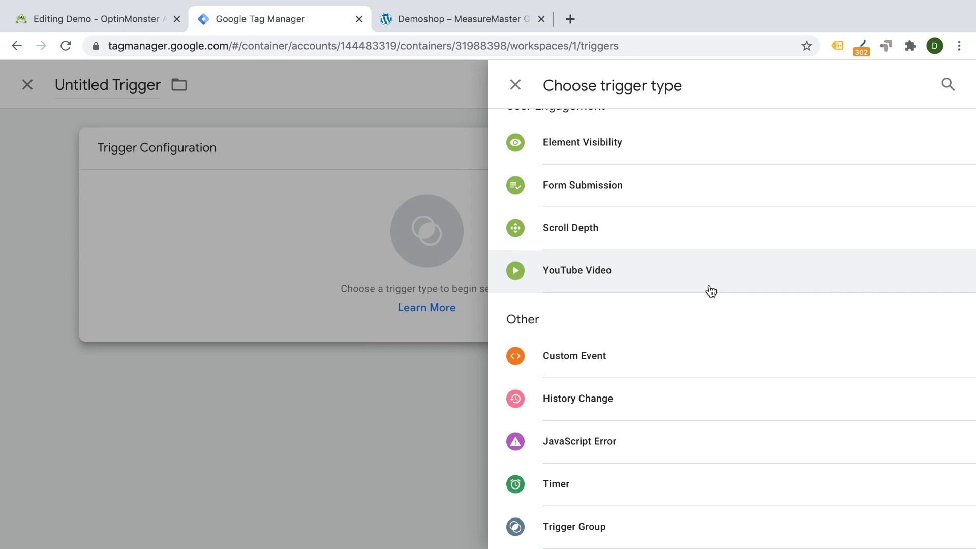
pyautogui.scroll(1, 661, 279)
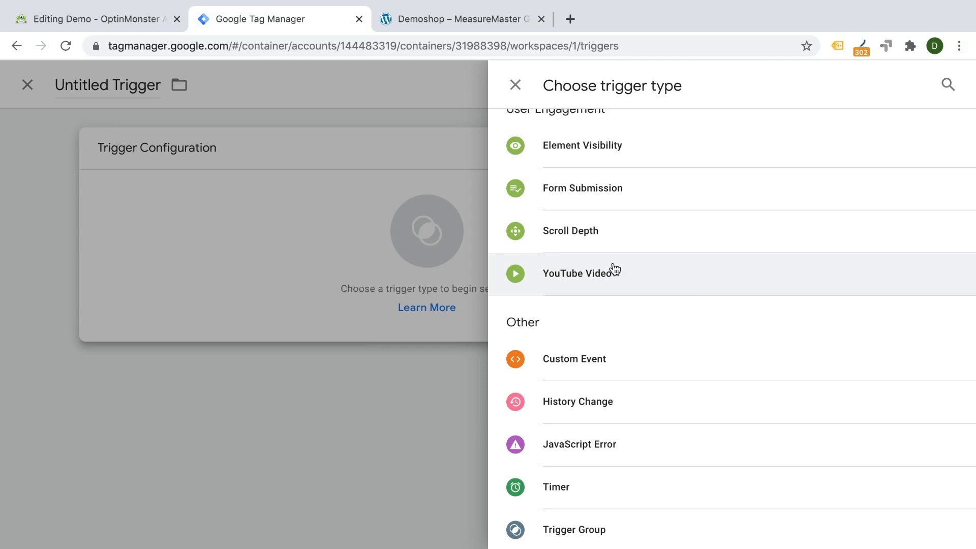
pyautogui.click(574, 283)
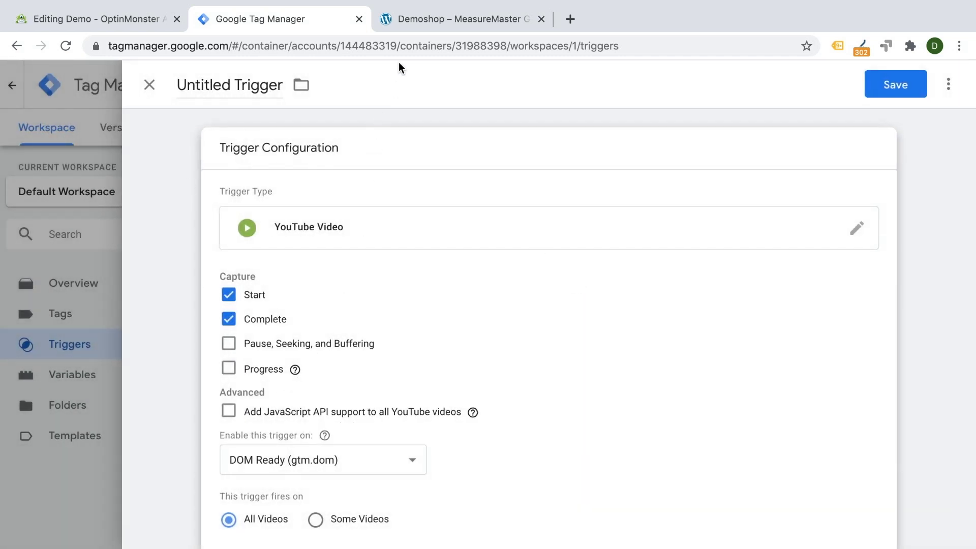
pyautogui.click(409, 20)
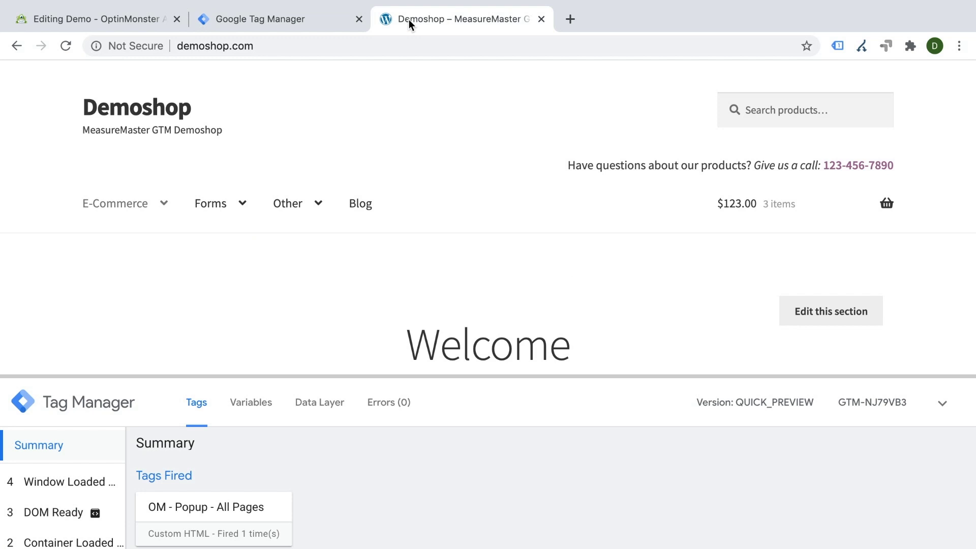
# Step: On Demoshop's Video page, play the YouTube video, skip past halfway near 7:50, and pause
pyautogui.scroll(-2, 305, 117)
pyautogui.moveTo(281, 133)
pyautogui.click(293, 226)
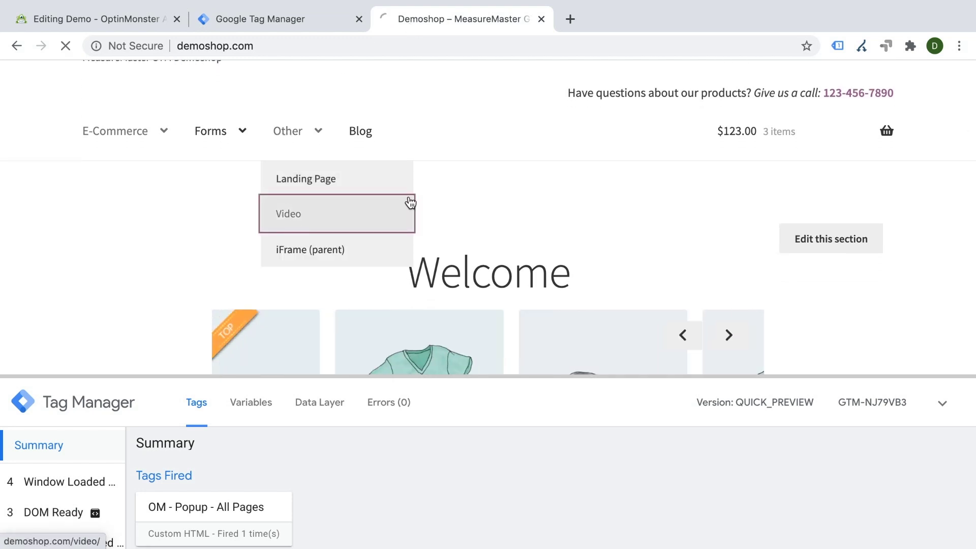
pyautogui.scroll(-7, 572, 185)
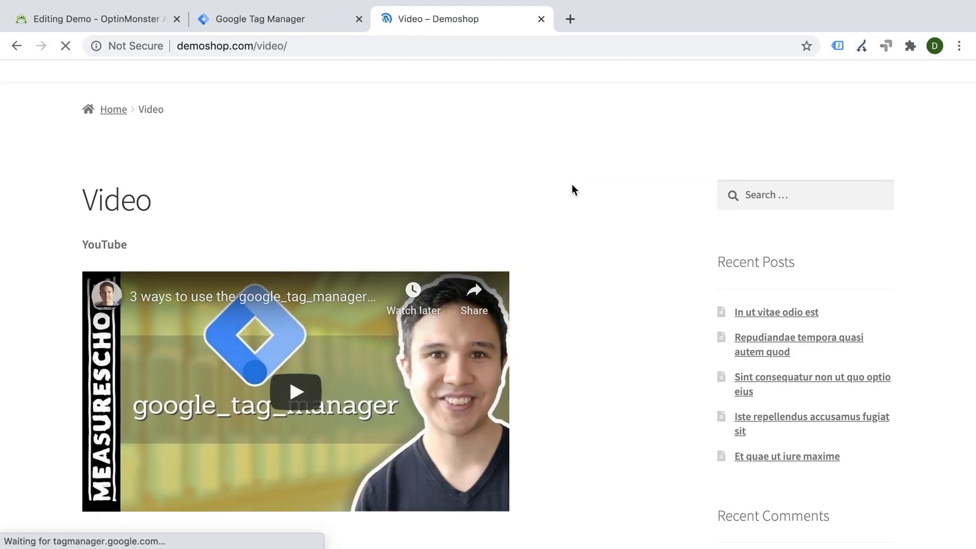
pyautogui.scroll(1, 572, 189)
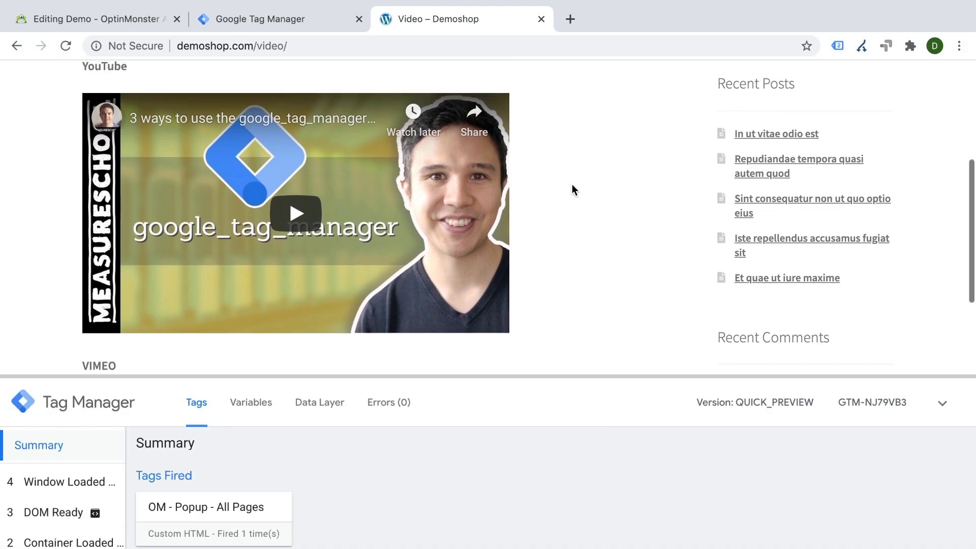
pyautogui.click(290, 243)
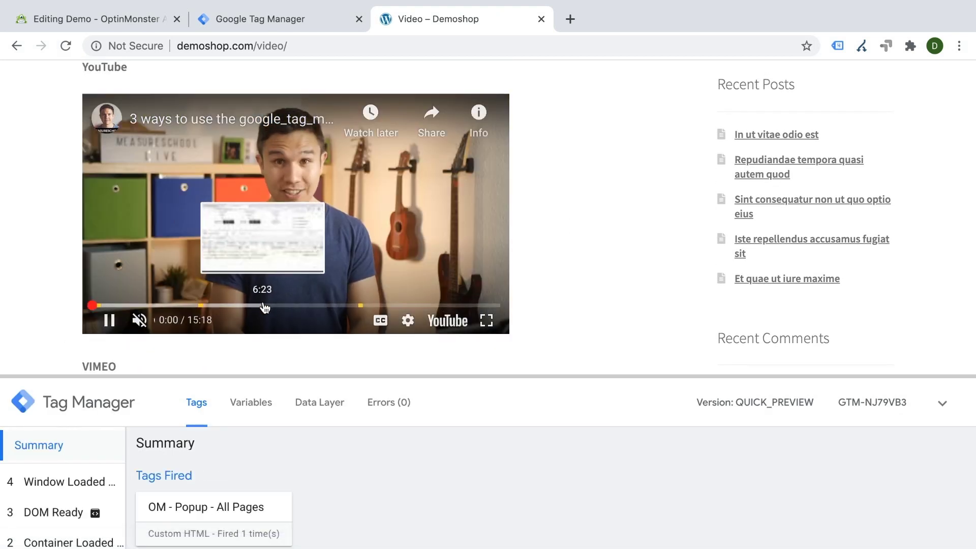
pyautogui.click(301, 306)
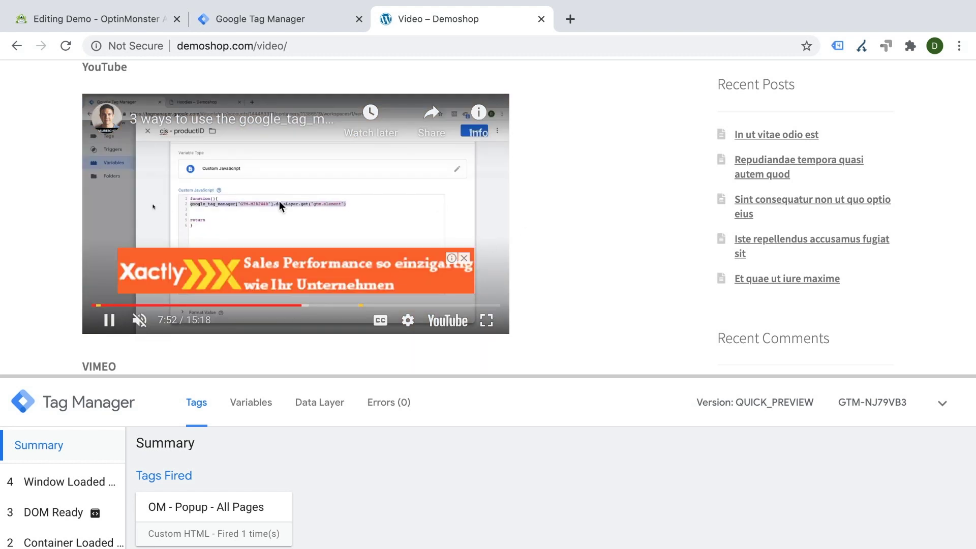
pyautogui.click(109, 320)
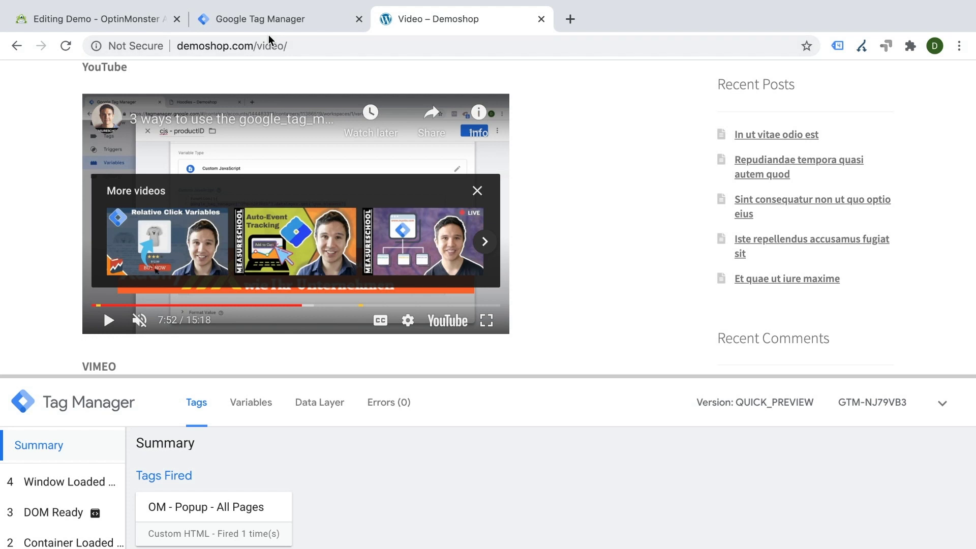
pyautogui.click(259, 21)
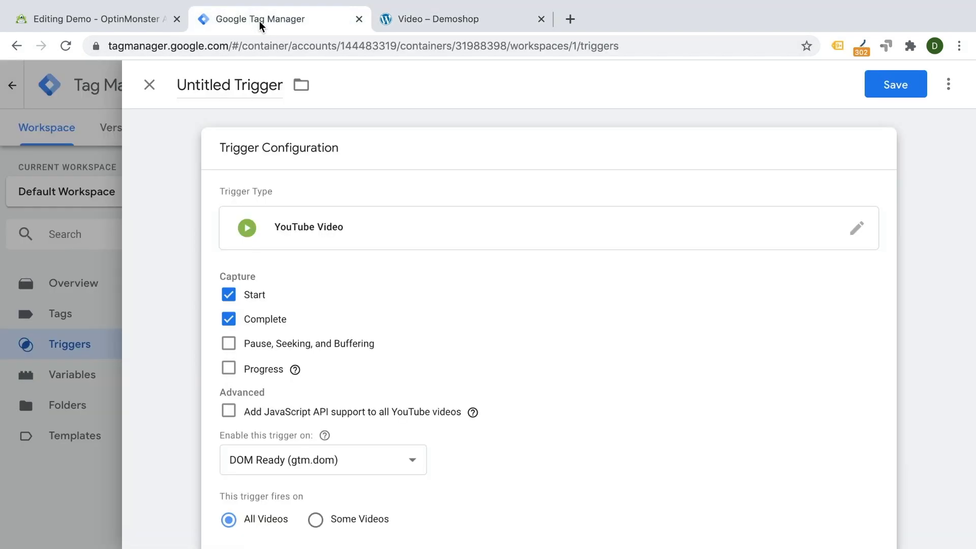
# Step: Name the trigger YT and capture pause, seeking, buffering and progress events
pyautogui.click(205, 85)
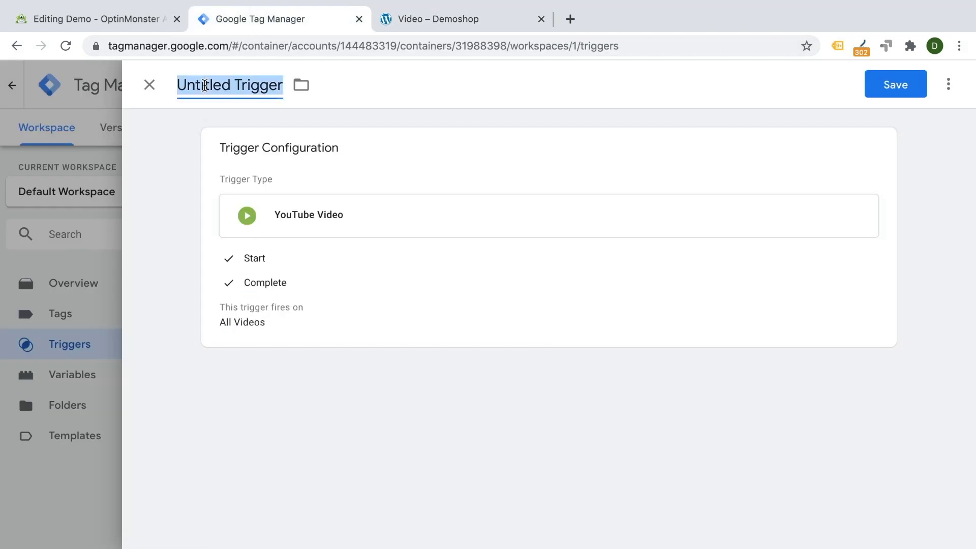
pyautogui.write('YT')
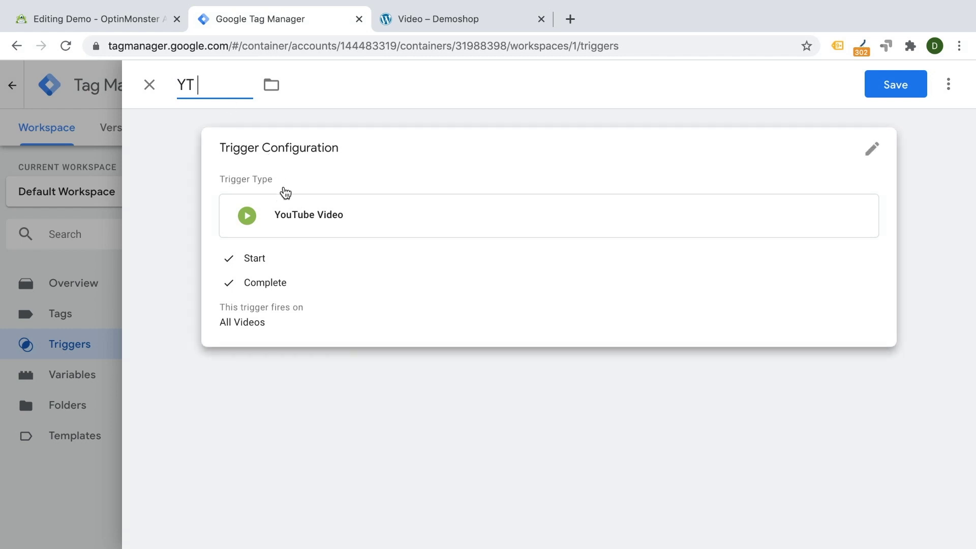
pyautogui.click(349, 285)
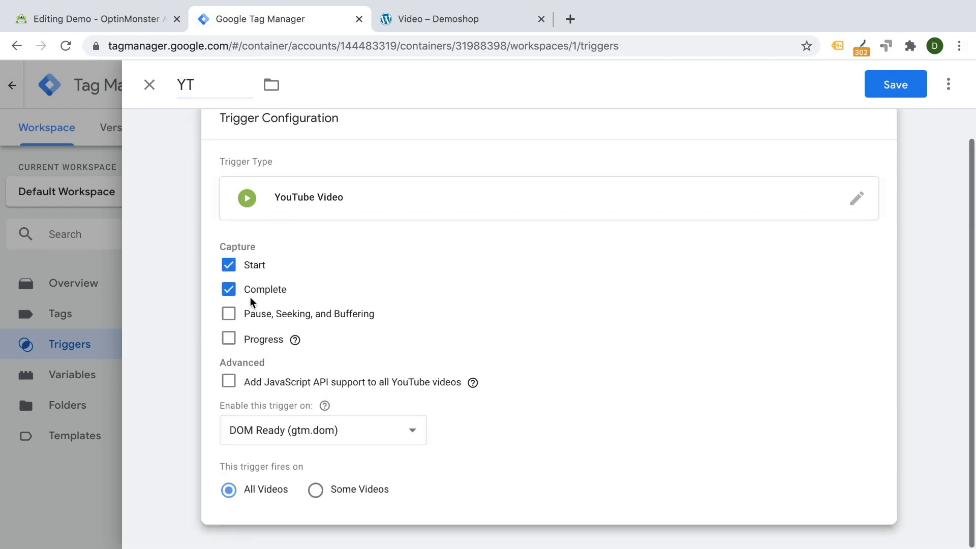
pyautogui.click(228, 324)
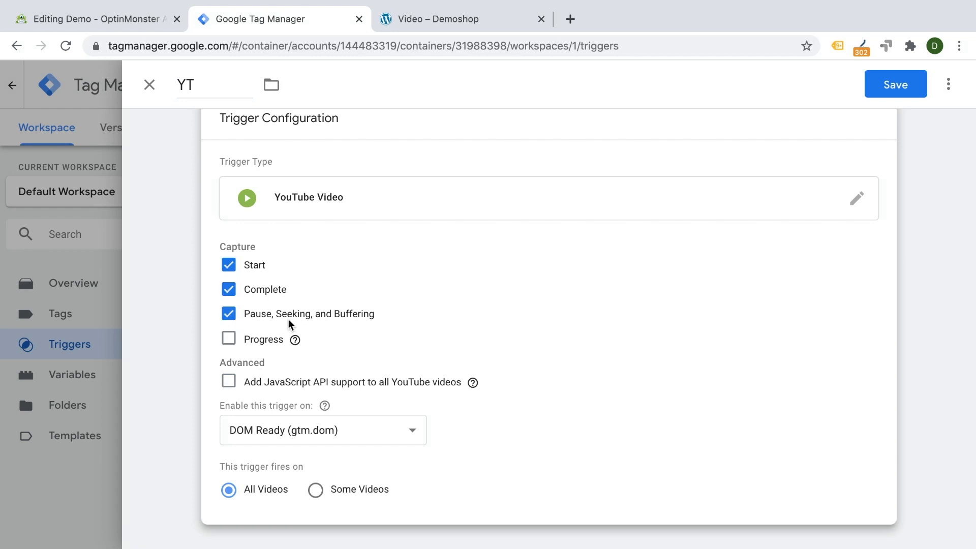
pyautogui.click(228, 339)
# Step: Set progress to 50 percent, add JavaScript API support for all videos, and save
pyautogui.scroll(-2, 213, 345)
pyautogui.click(362, 312)
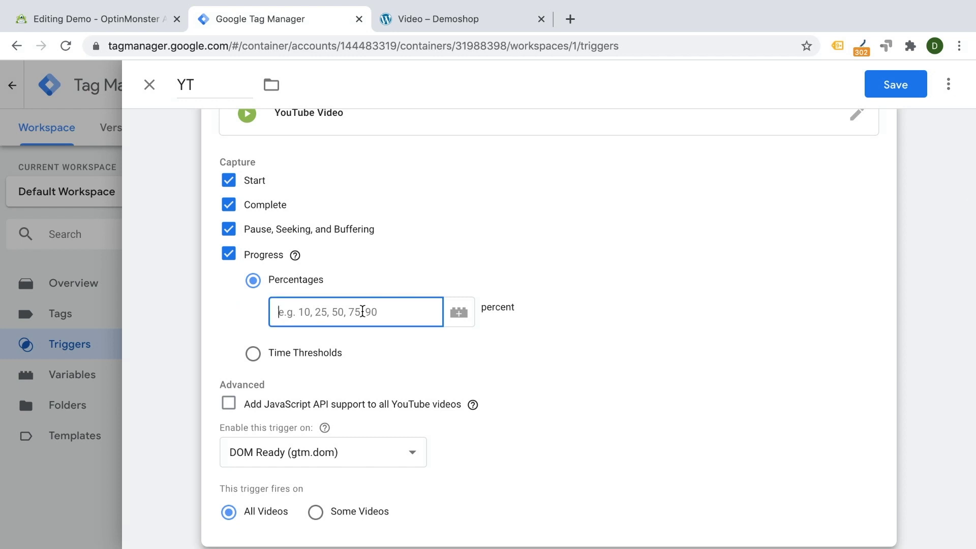
pyautogui.write('50')
pyautogui.scroll(-1, 199, 319)
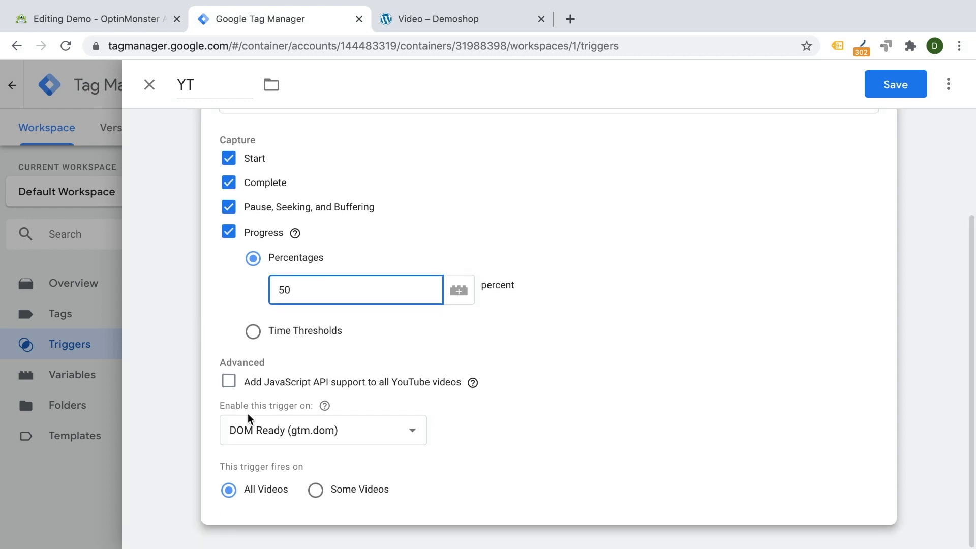
pyautogui.click(235, 387)
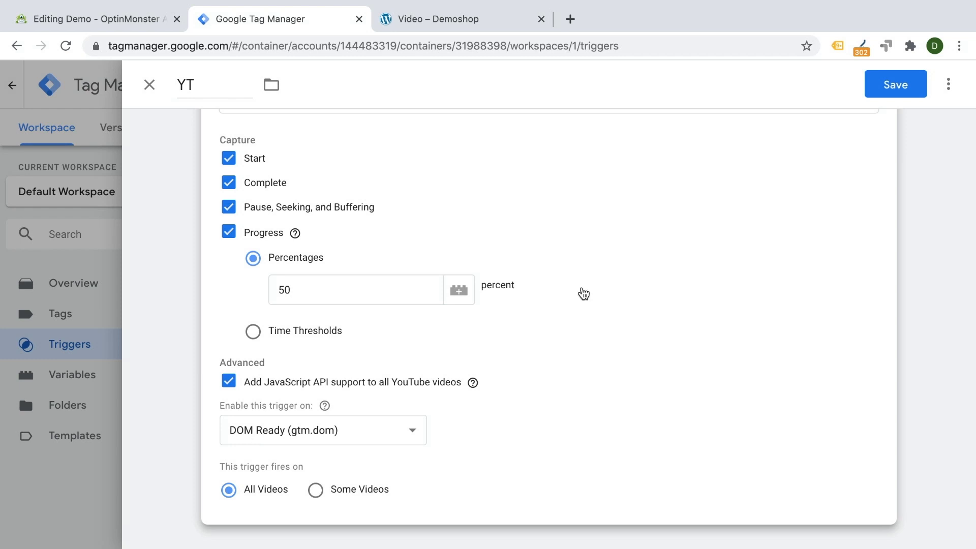
pyautogui.click(882, 95)
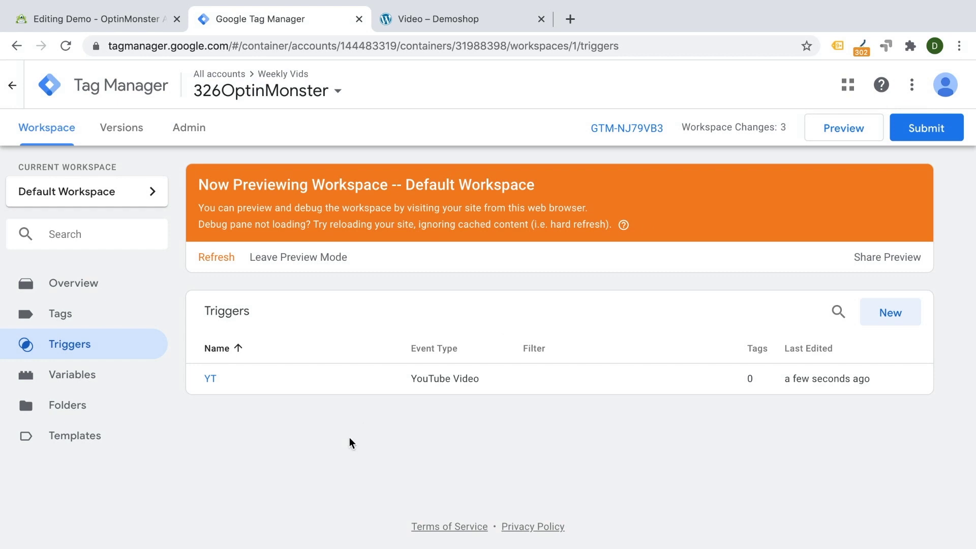
pyautogui.click(72, 376)
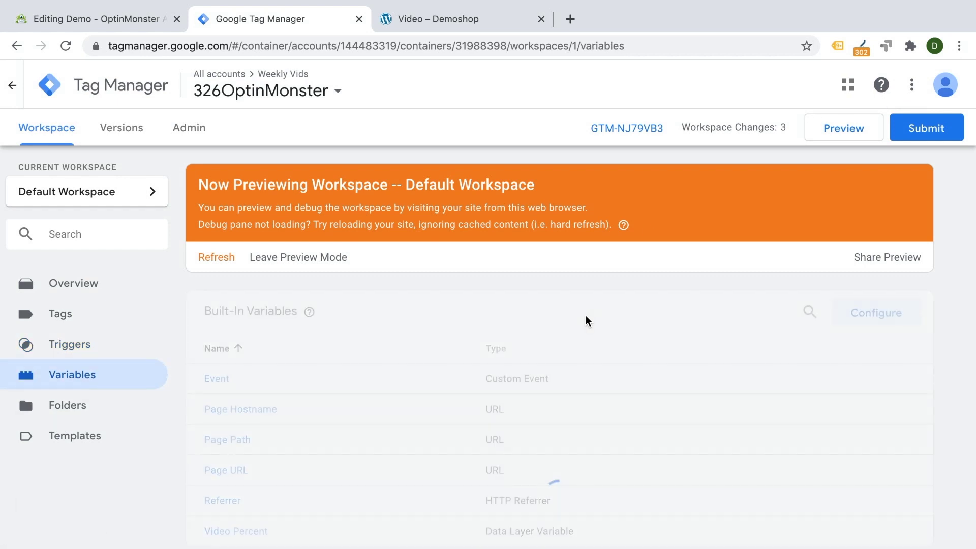
# Step: Enable the Video Percent built-in variable
pyautogui.scroll(-2, 585, 319)
pyautogui.scroll(-1, 586, 319)
pyautogui.click(882, 164)
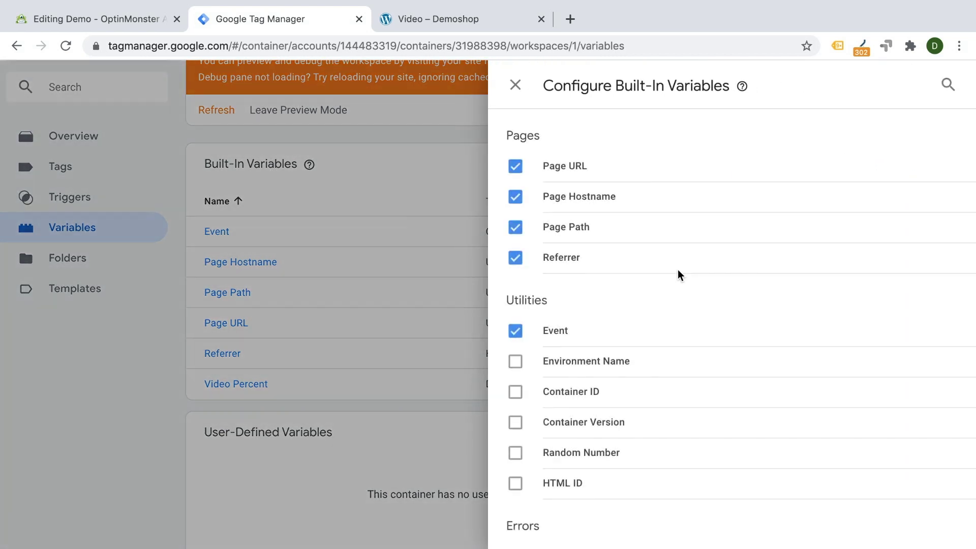
pyautogui.scroll(-10, 679, 276)
pyautogui.scroll(-12, 680, 276)
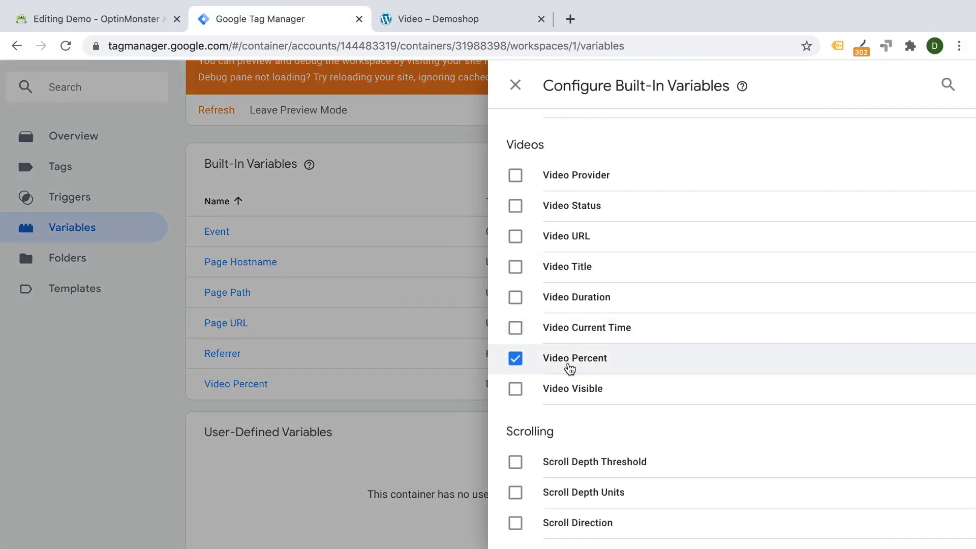
pyautogui.click(515, 85)
# Step: Refresh the preview and reload the Demoshop video page
pyautogui.click(214, 111)
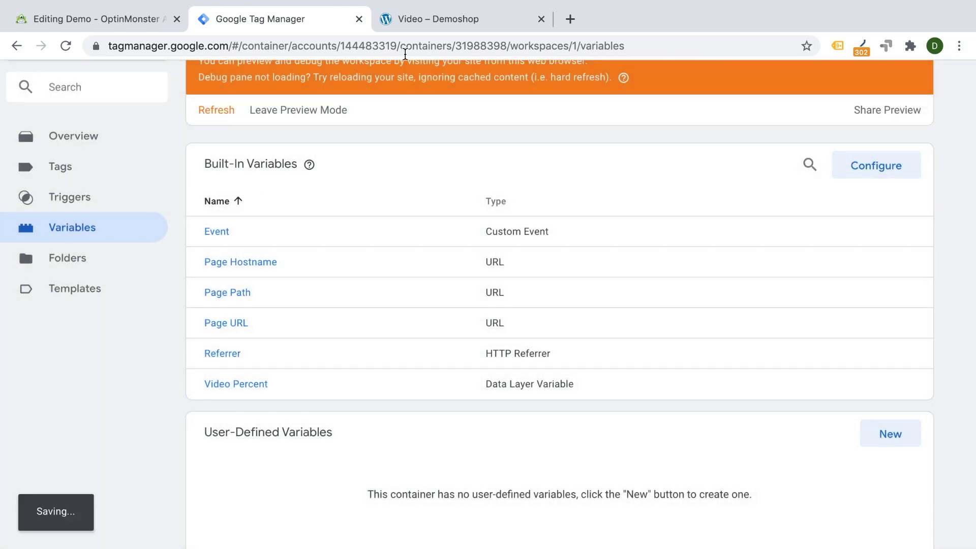
pyautogui.click(443, 23)
pyautogui.click(66, 46)
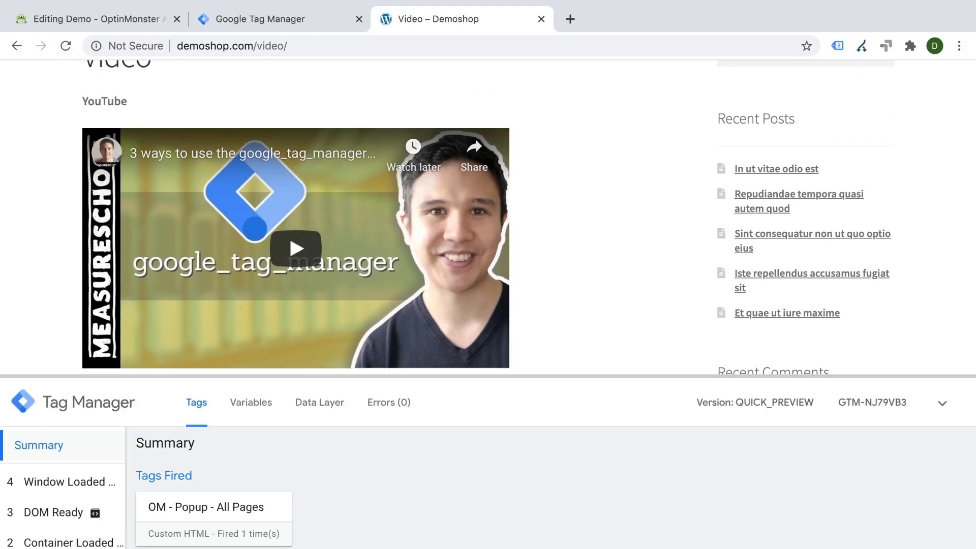
# Step: Play the demo video, skip past halfway, and confirm Video Percent reads 52 in the debug panel
pyautogui.click(314, 251)
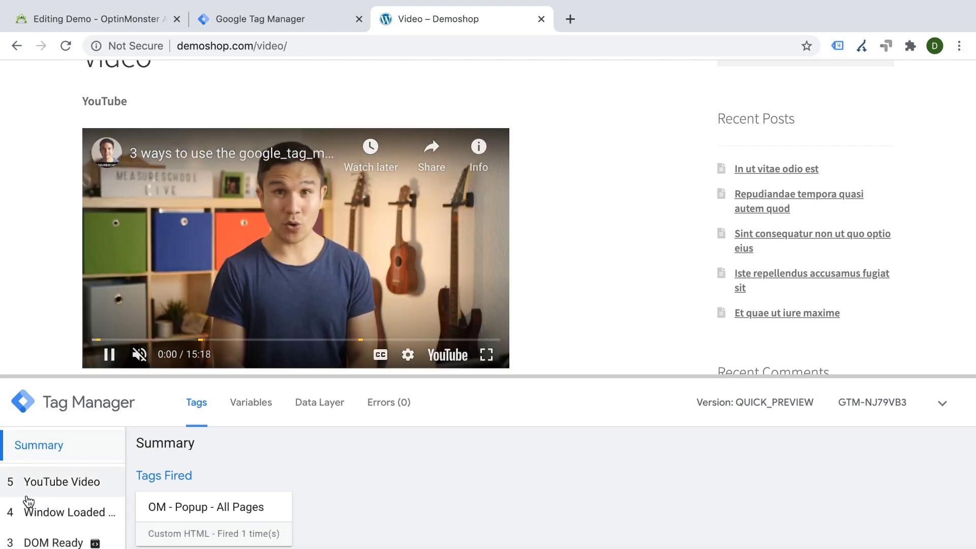
pyautogui.click(44, 490)
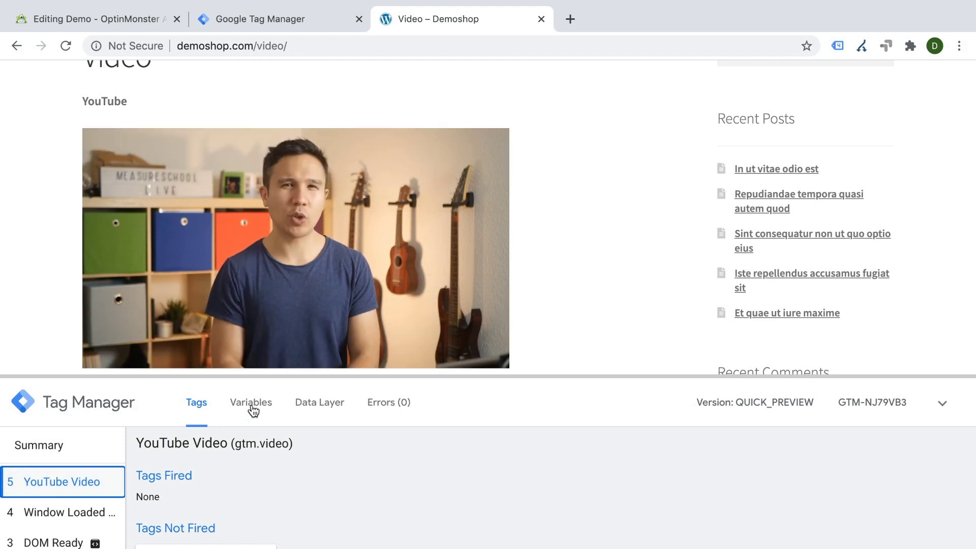
pyautogui.click(251, 404)
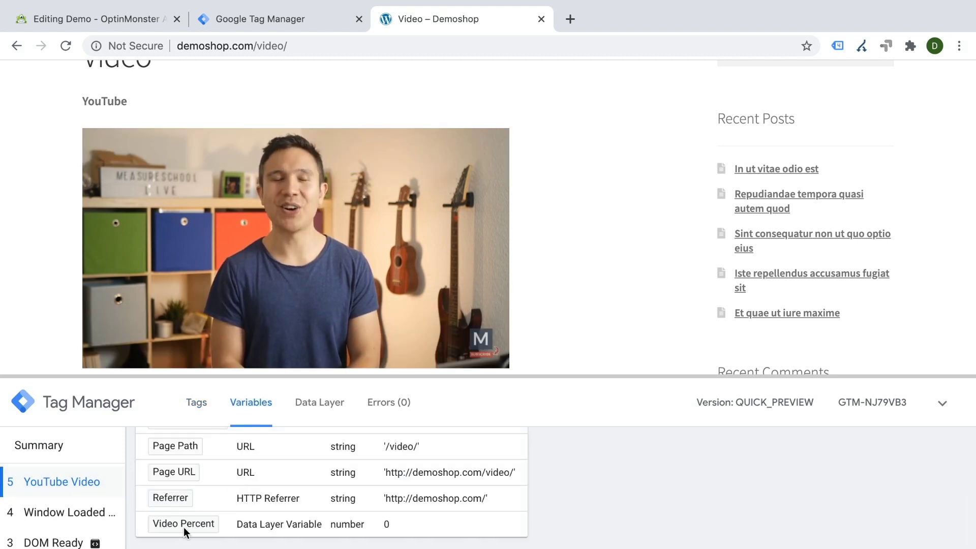
pyautogui.click(304, 334)
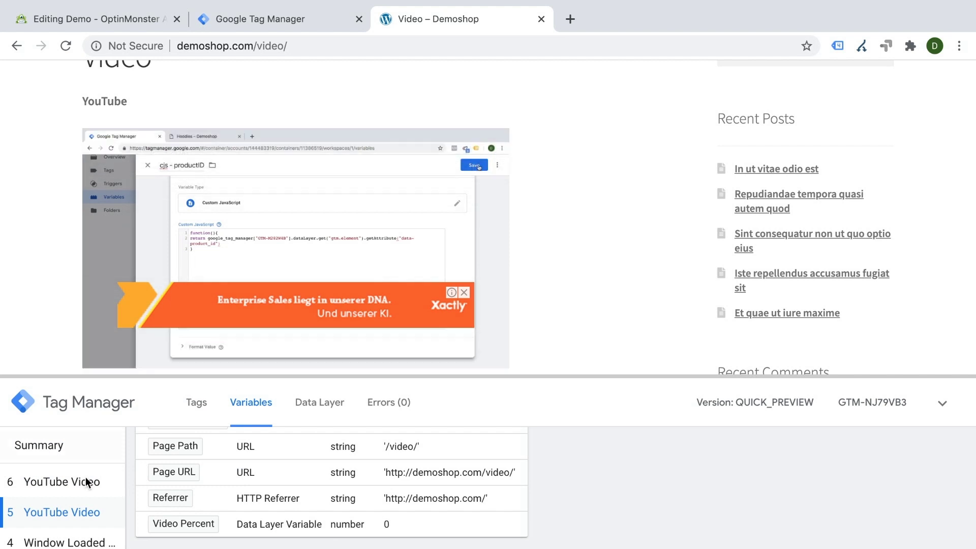
pyautogui.click(87, 482)
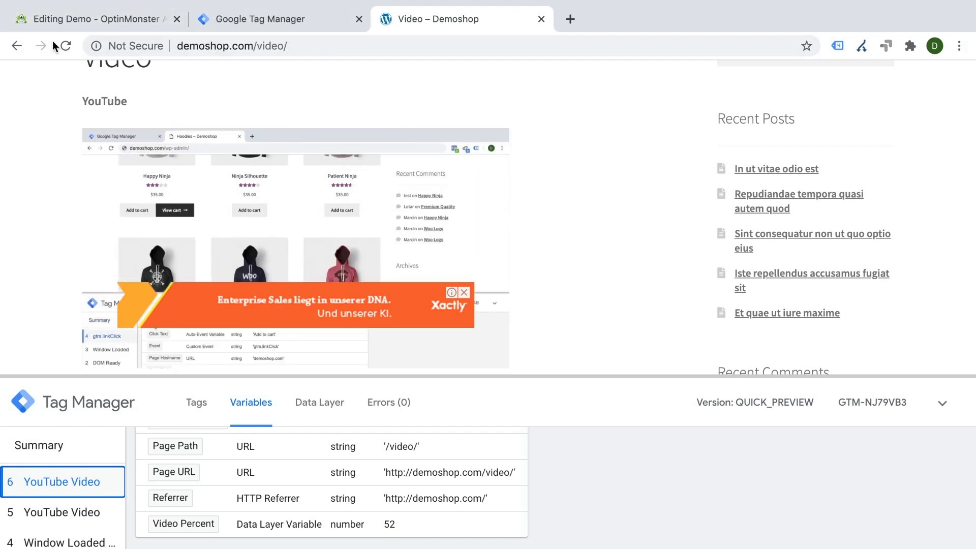
pyautogui.click(90, 20)
pyautogui.click(227, 19)
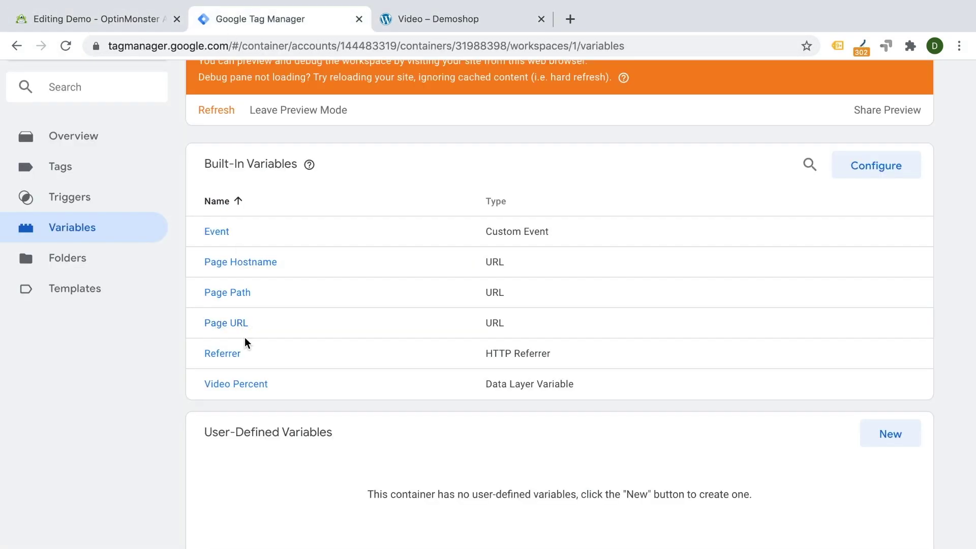
# Step: Rename the YT trigger to 'YT - above 50% viewed' and limit it to Some Videos
pyautogui.click(44, 198)
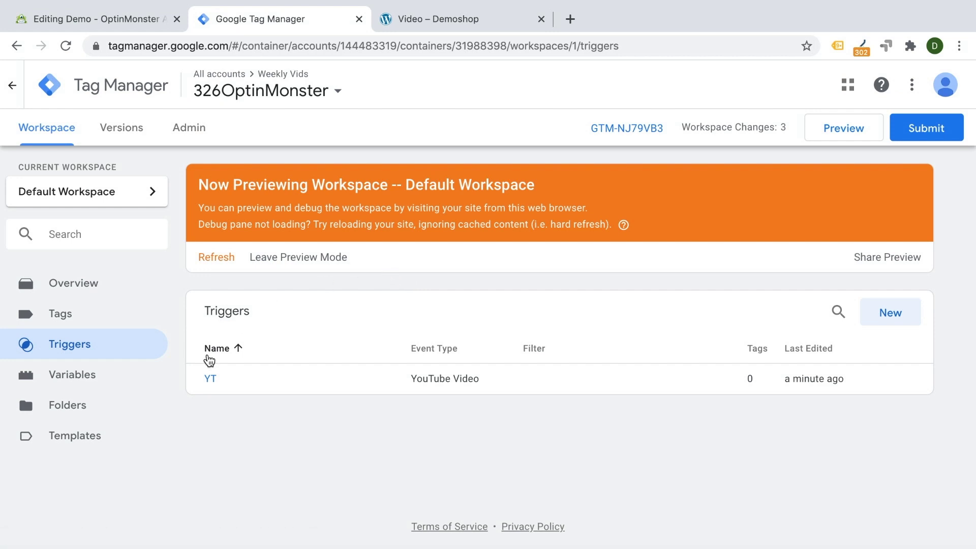
pyautogui.click(209, 379)
pyautogui.click(229, 86)
pyautogui.write('- ')
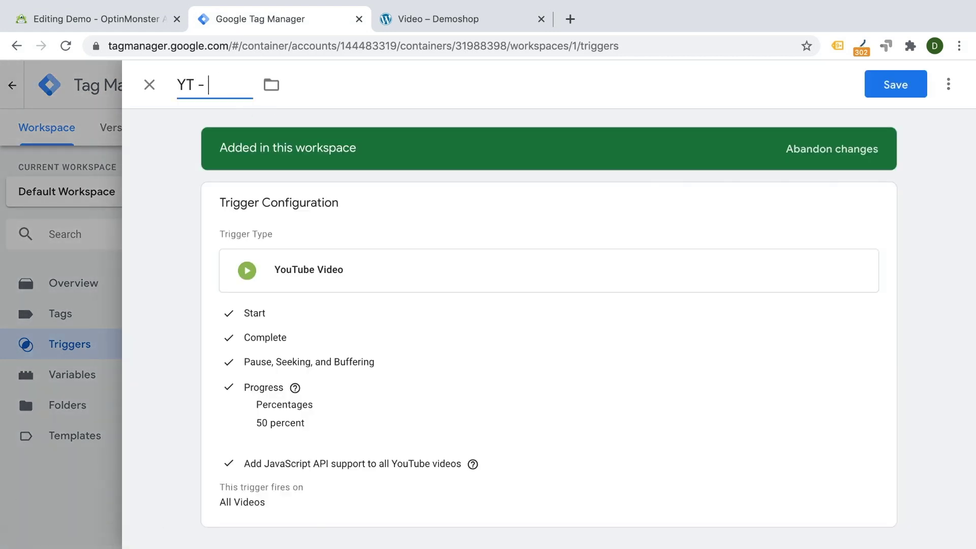
pyautogui.write('above 50% viewed')
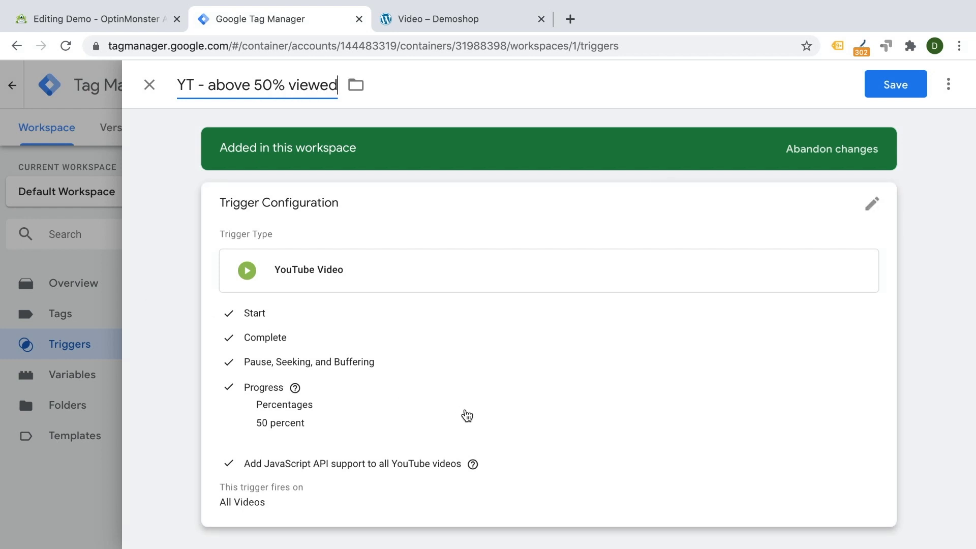
pyautogui.click(464, 415)
pyautogui.scroll(-3, 192, 403)
pyautogui.click(314, 488)
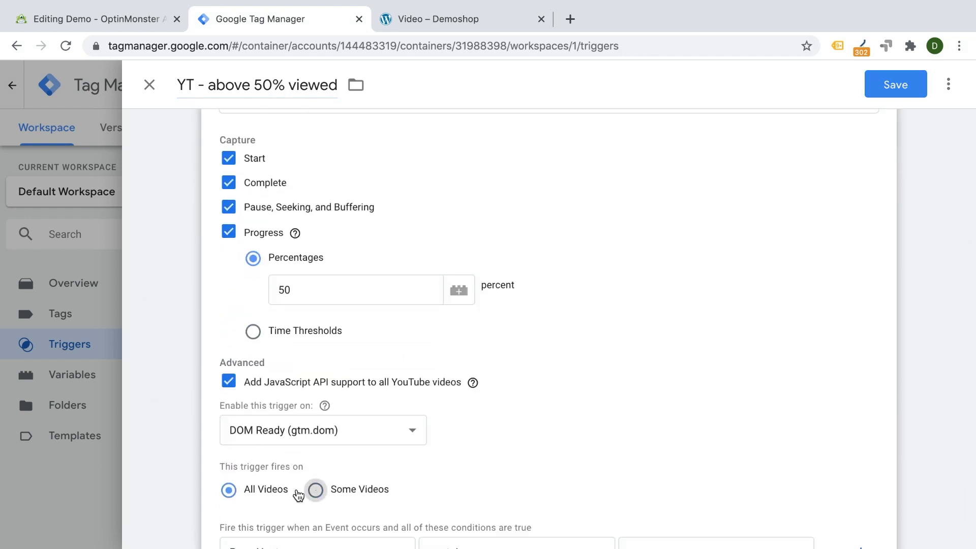
# Step: Add the condition Video Percent greater than 50 and save the trigger
pyautogui.scroll(-1, 205, 459)
pyautogui.click(328, 491)
pyautogui.moveTo(330, 528)
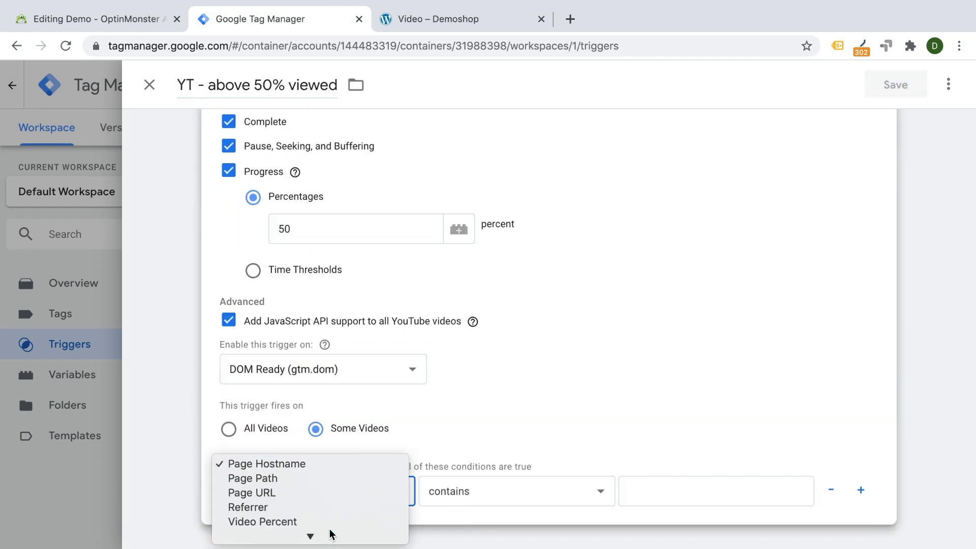
pyautogui.click(398, 493)
pyautogui.click(499, 493)
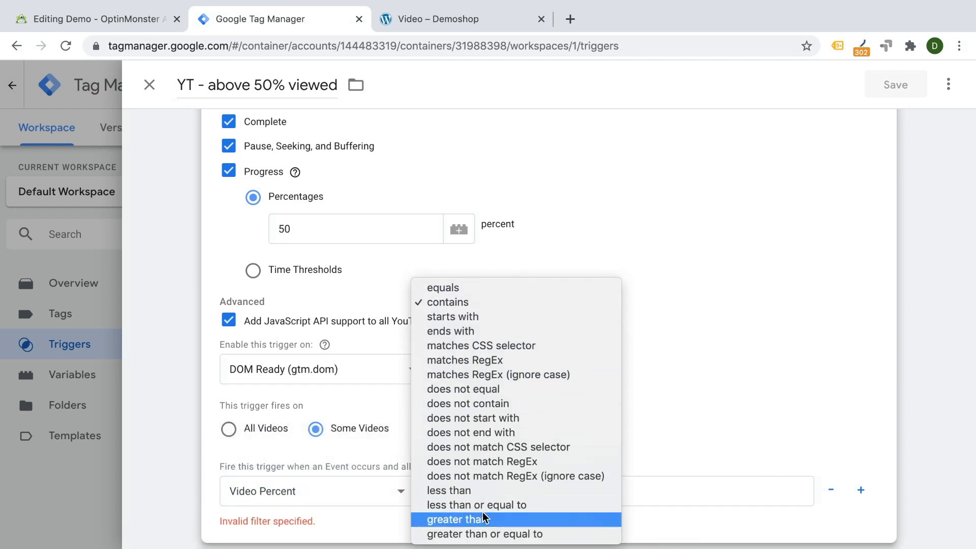
pyautogui.click(483, 519)
pyautogui.click(645, 487)
pyautogui.write('50')
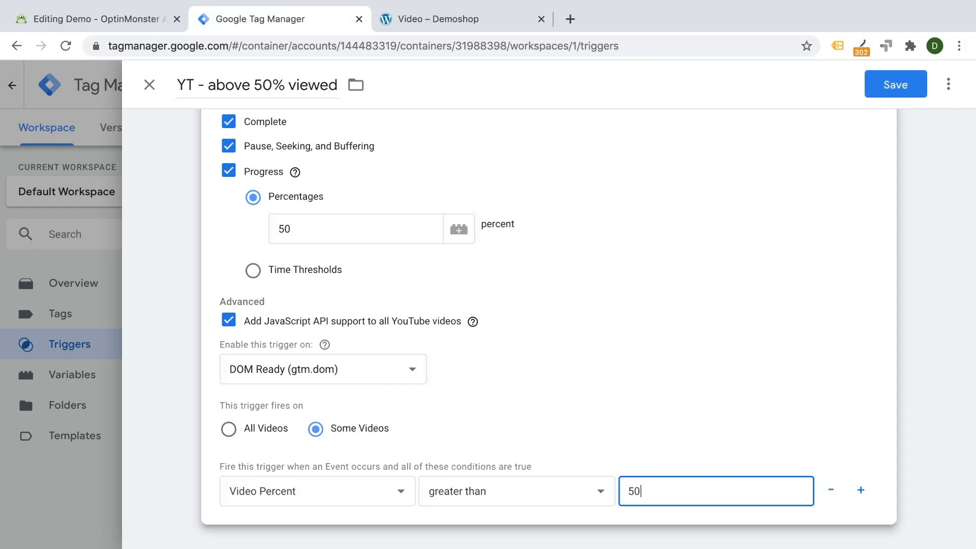
pyautogui.click(896, 88)
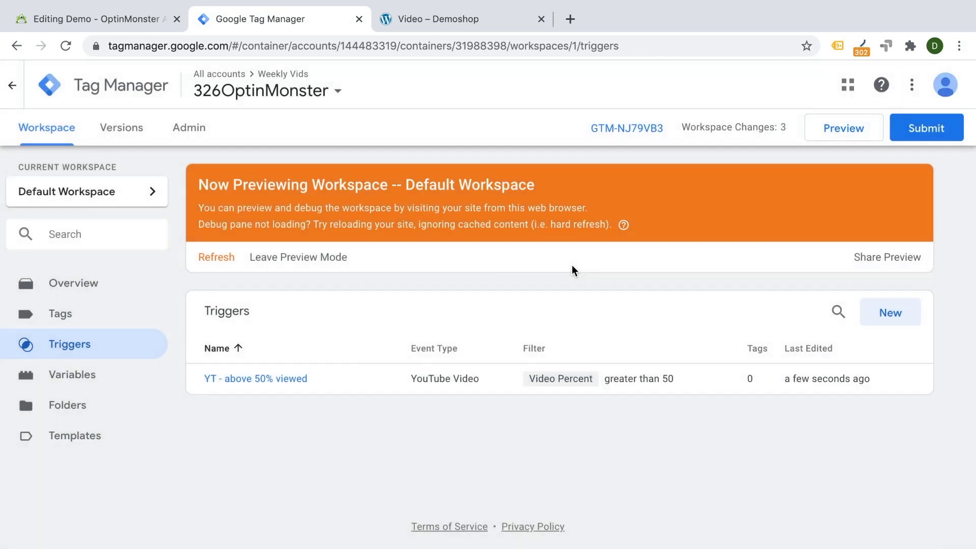
pyautogui.click(57, 315)
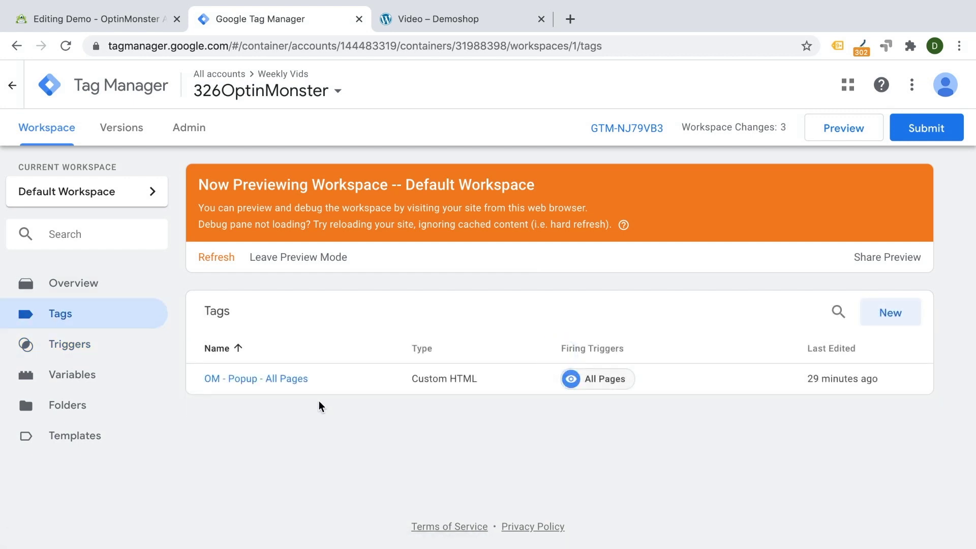
pyautogui.click(117, 11)
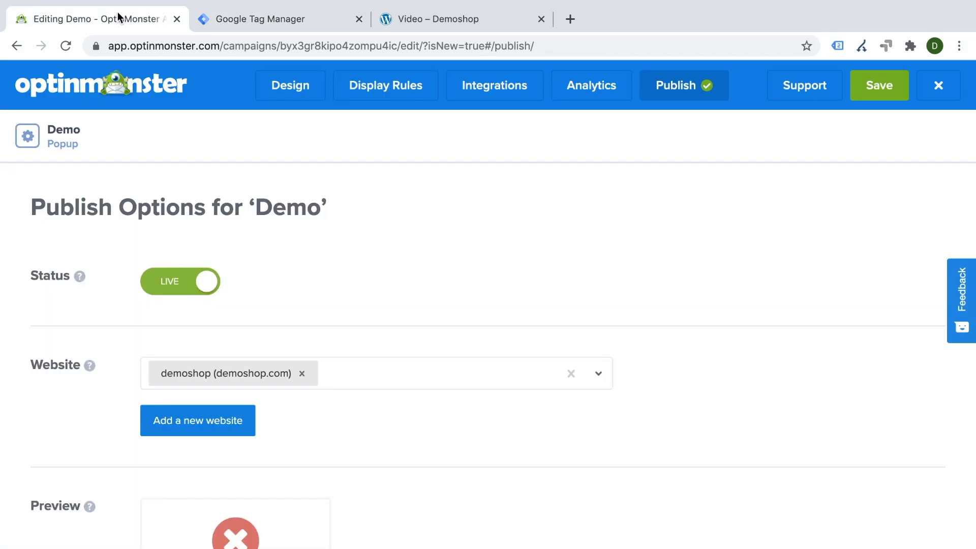
# Step: Remove the time-on-page rule from the Demo popup's display rules
pyautogui.click(426, 97)
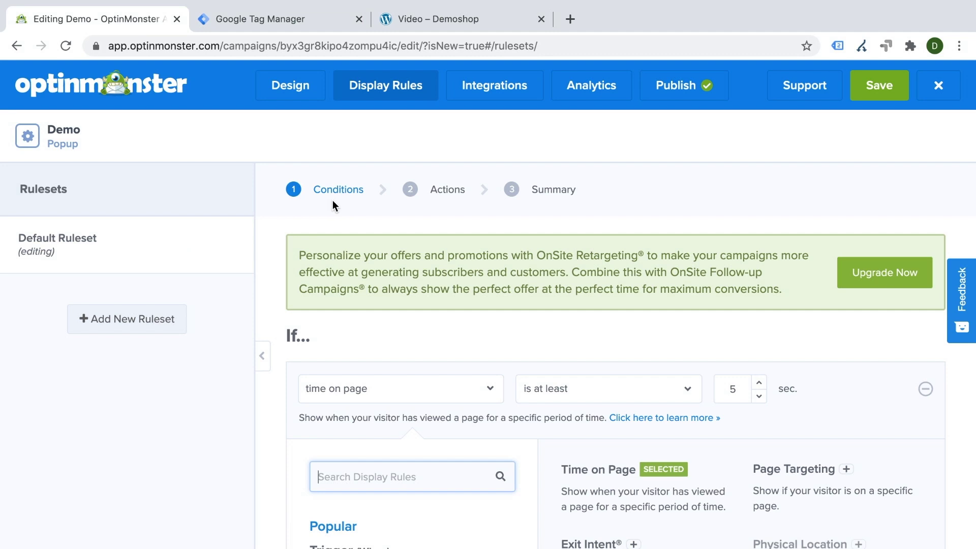
pyautogui.scroll(-5, 332, 201)
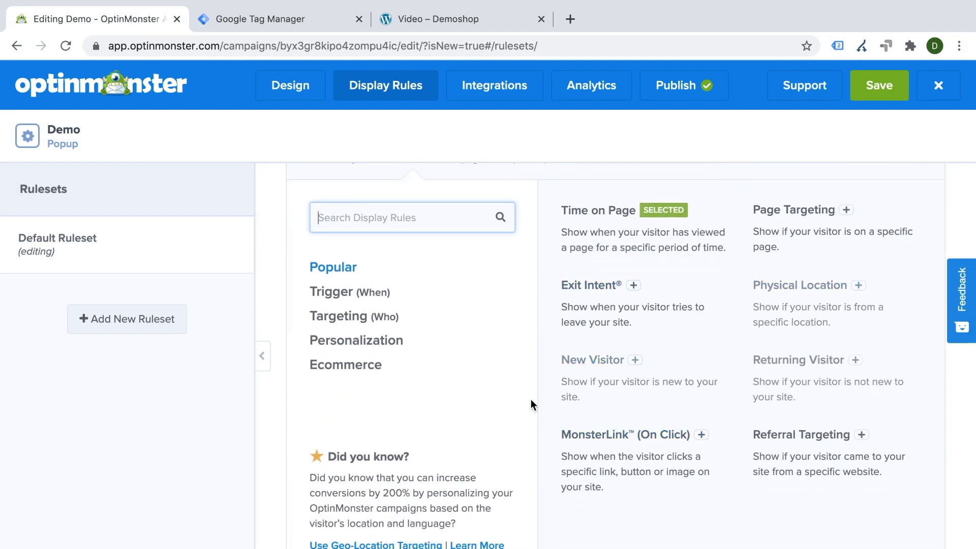
pyautogui.scroll(-6, 531, 399)
pyautogui.scroll(10, 531, 400)
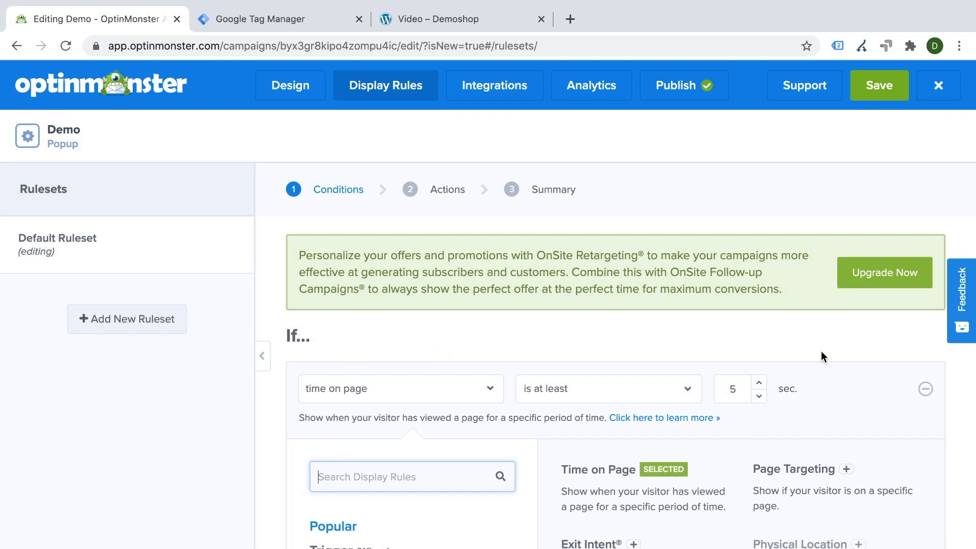
pyautogui.click(926, 389)
# Step: Show the popup when a visitor clicks a MonsterLink and save the campaign
pyautogui.scroll(-2, 437, 297)
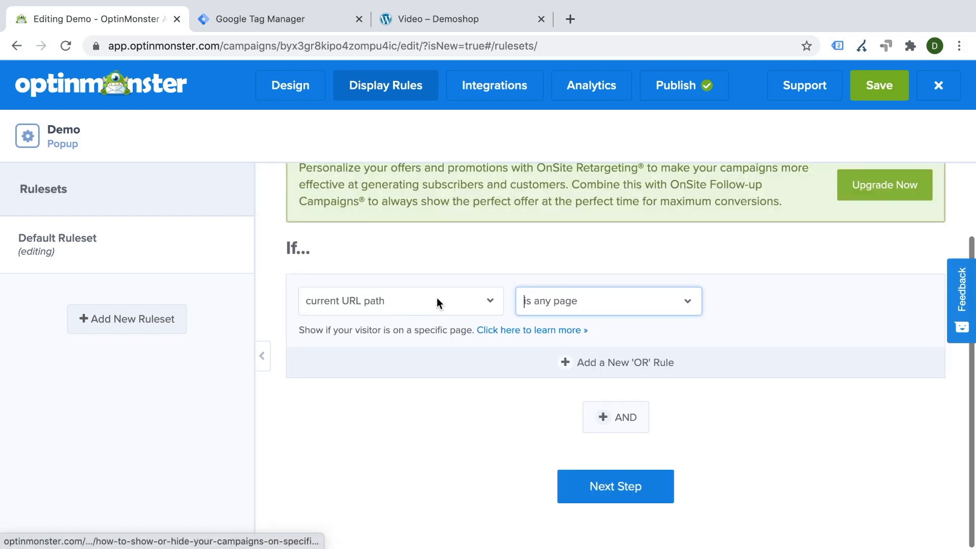
pyautogui.click(426, 294)
pyautogui.scroll(-3, 398, 315)
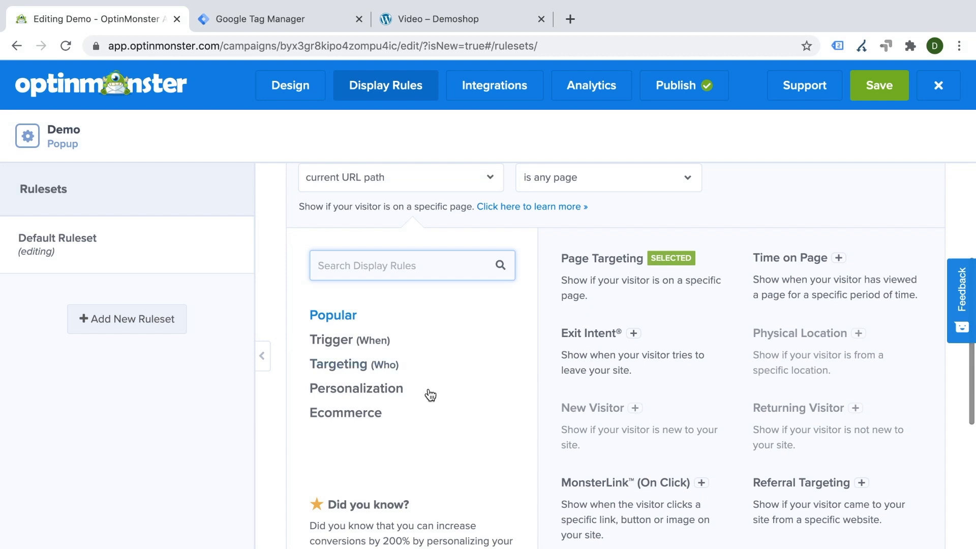
pyautogui.click(637, 499)
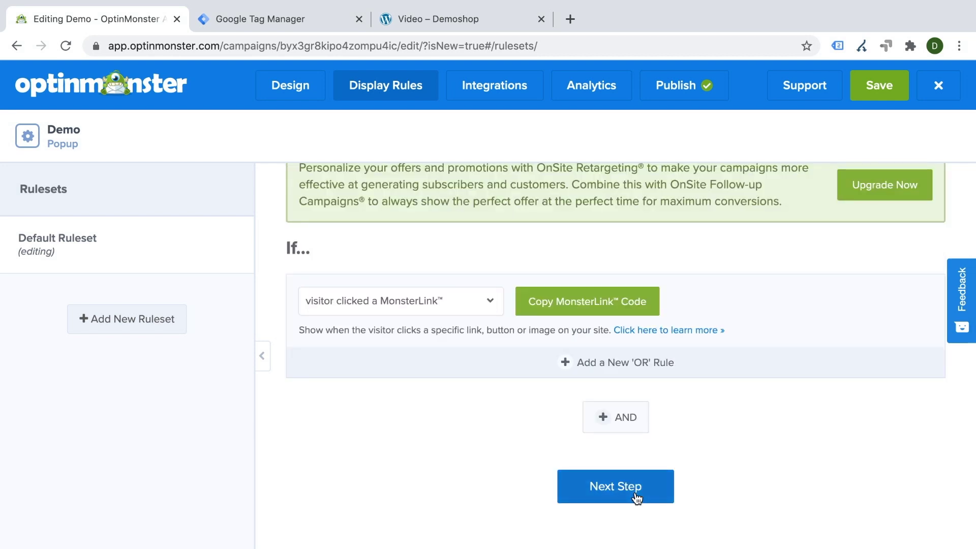
pyautogui.scroll(2, 502, 479)
pyautogui.scroll(-2, 502, 472)
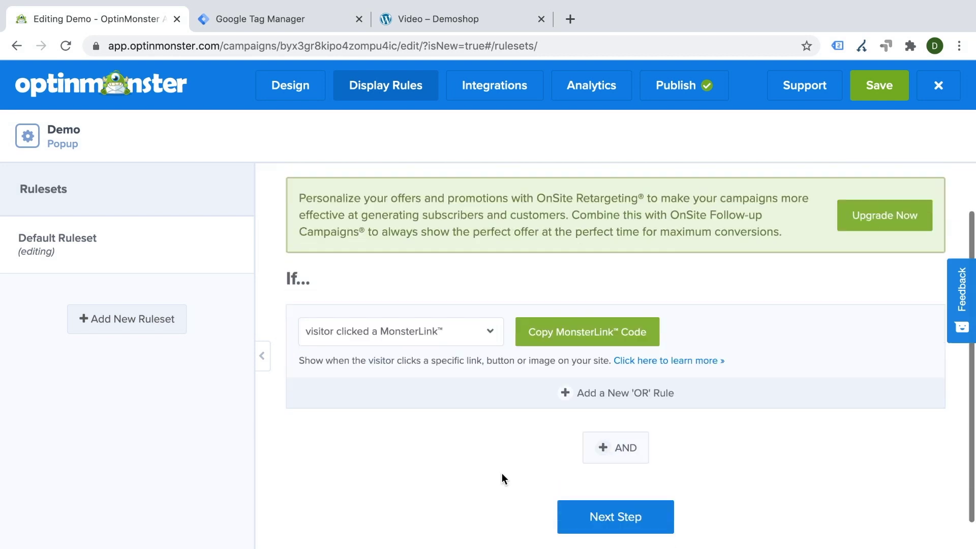
pyautogui.click(880, 91)
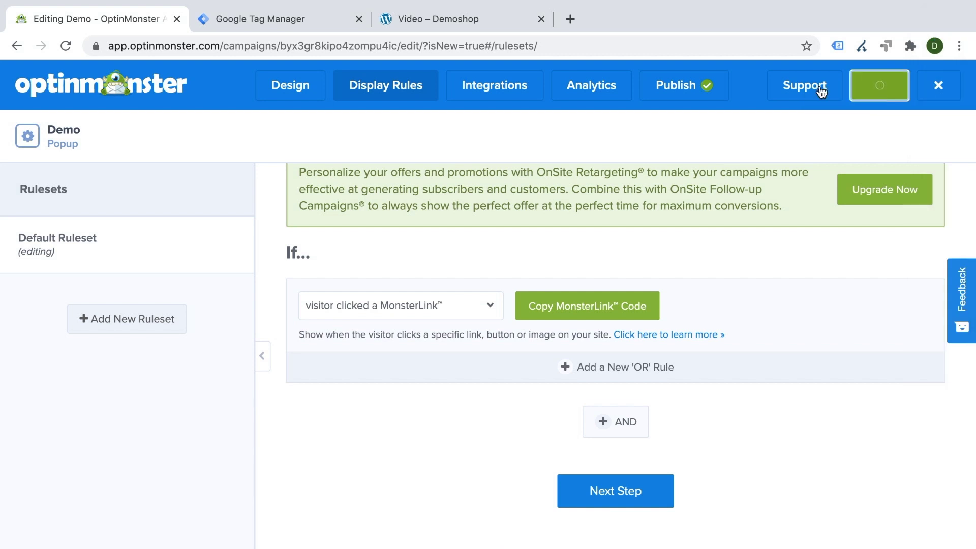
pyautogui.click(662, 85)
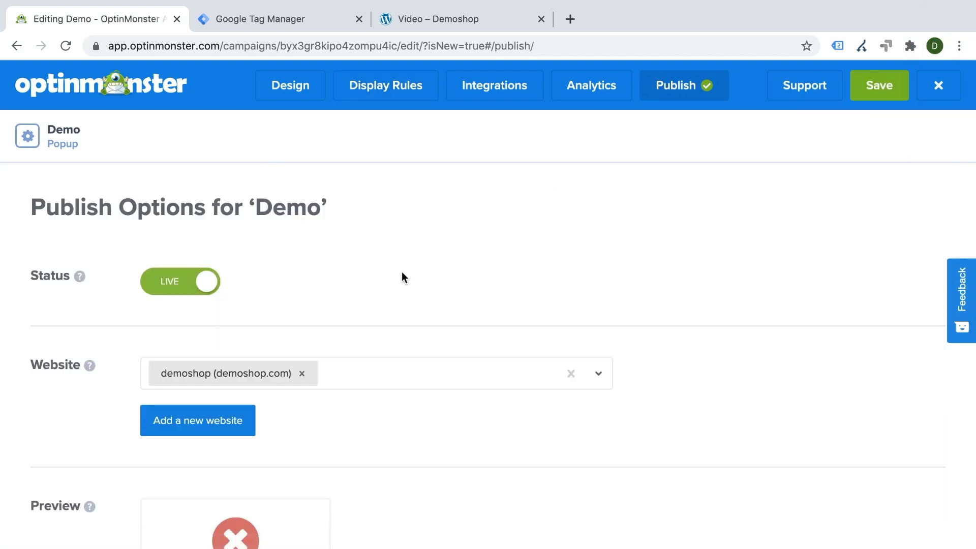
# Step: Select the Demo campaign's ID in the page address
pyautogui.scroll(-15, 402, 277)
pyautogui.scroll(3, 402, 277)
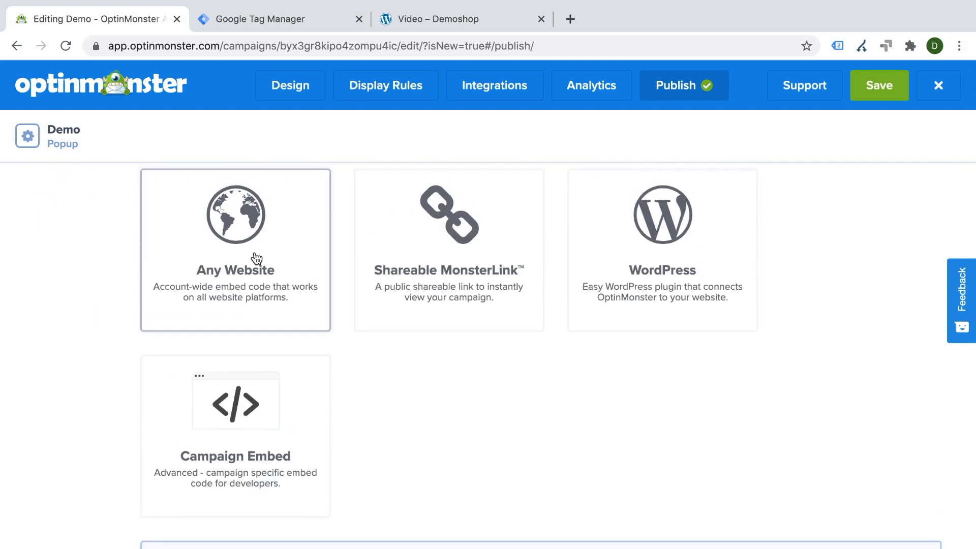
pyautogui.scroll(-5, 257, 258)
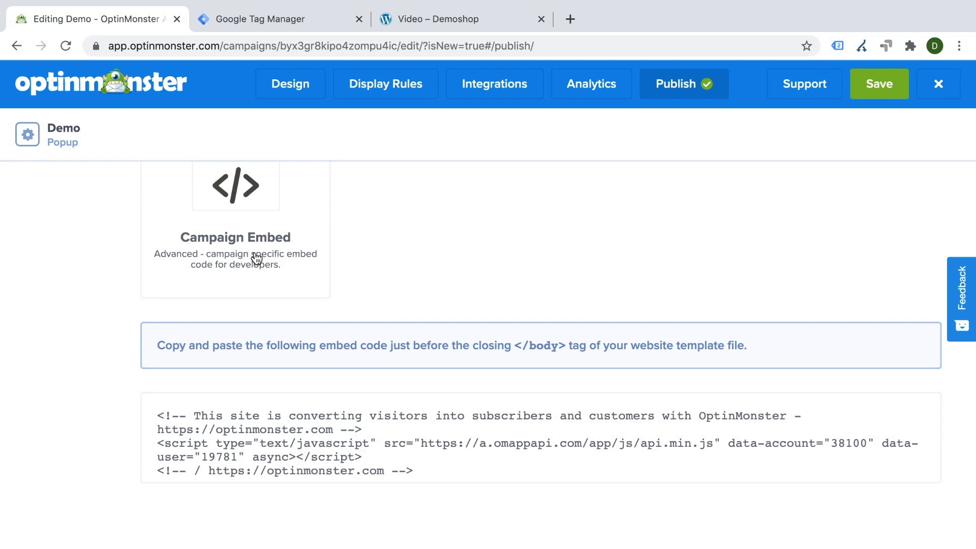
pyautogui.scroll(7, 257, 258)
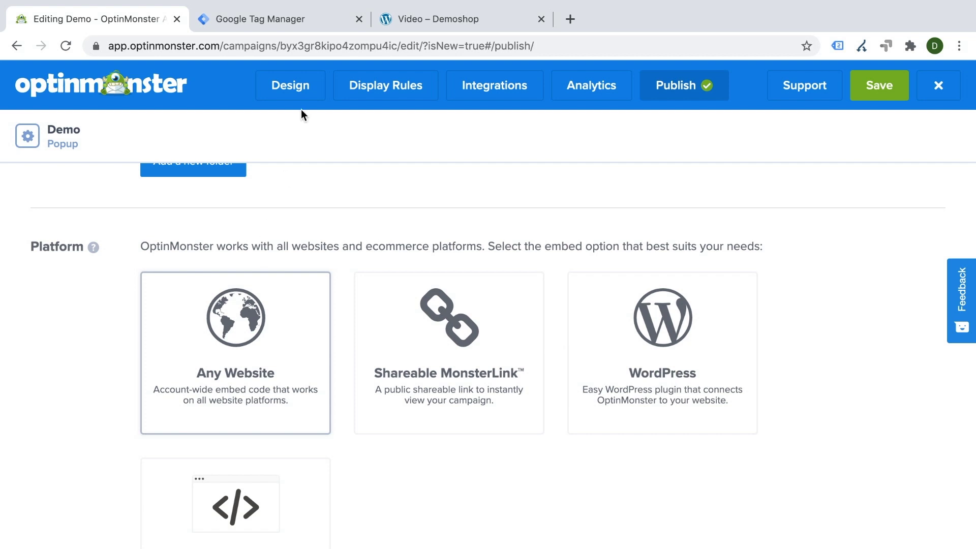
pyautogui.moveTo(279, 46); pyautogui.dragTo(405, 46)
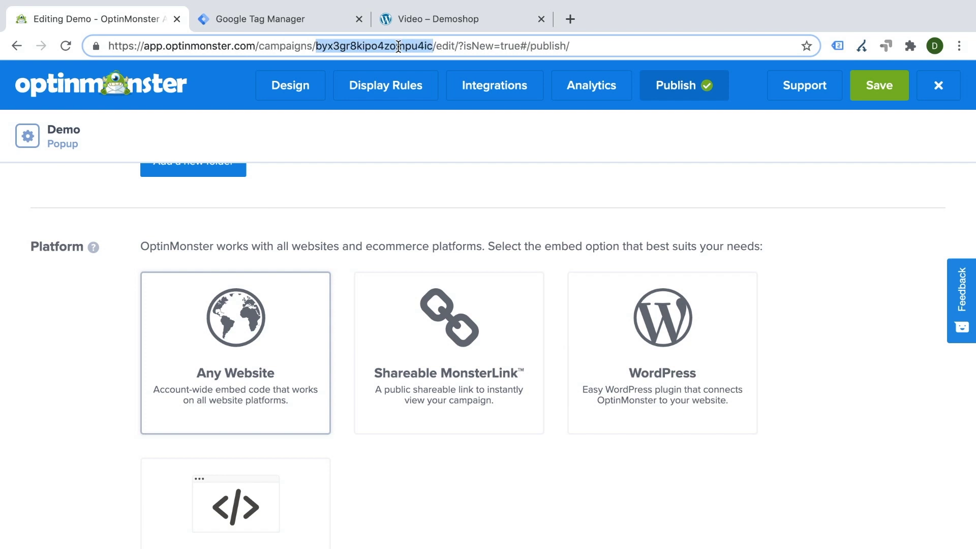
# Step: Review the campaign's MonsterLink and campaign-specific embed code
pyautogui.scroll(-5, 398, 256)
pyautogui.click(409, 259)
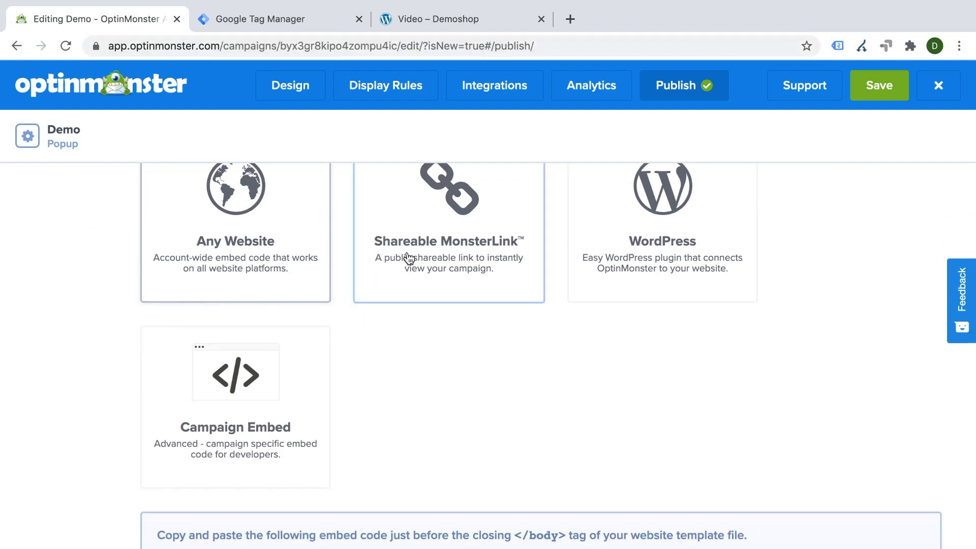
pyautogui.scroll(-4, 383, 340)
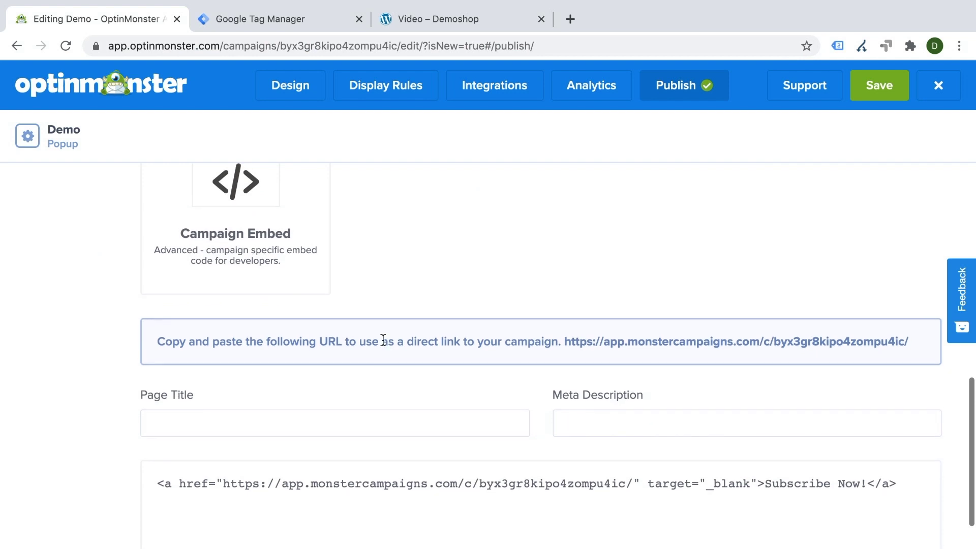
pyautogui.click(233, 236)
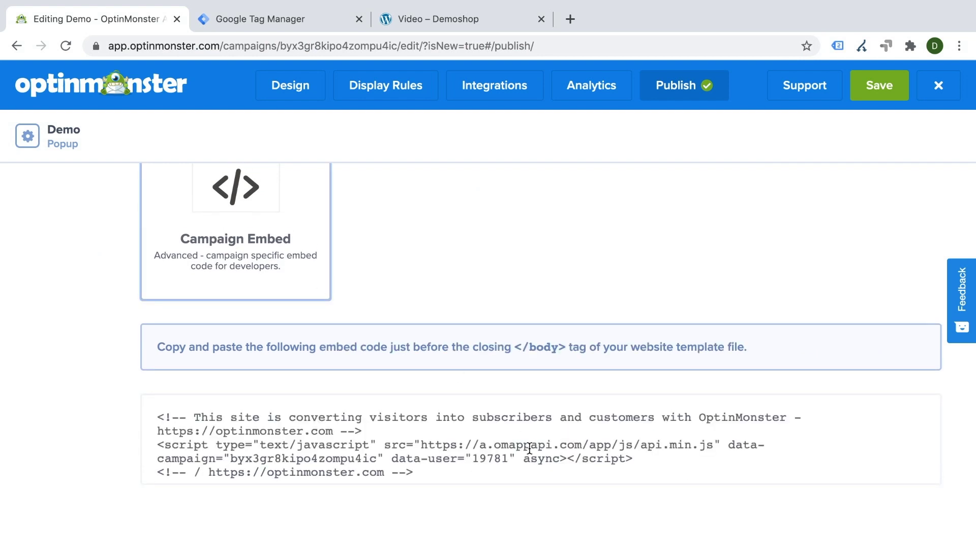
pyautogui.click(237, 457)
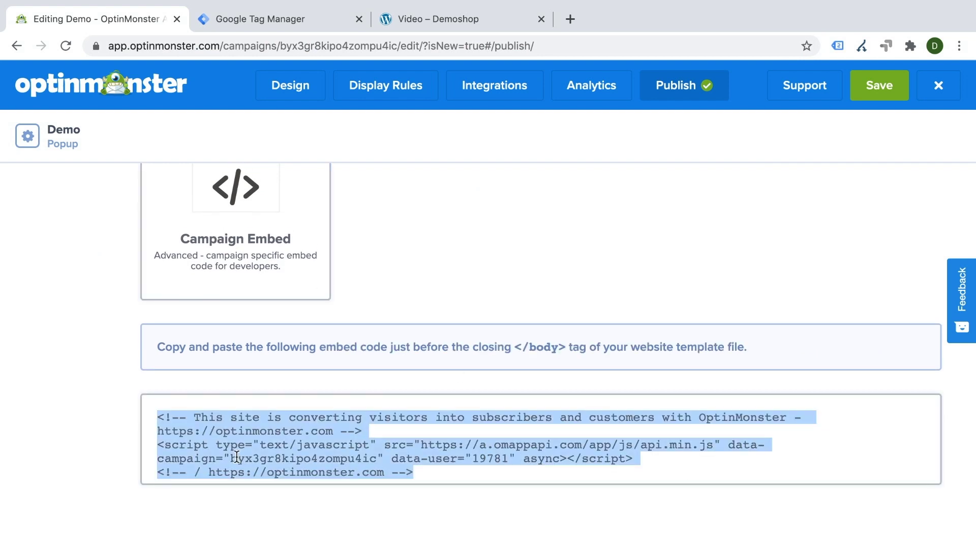
pyautogui.click(505, 290)
pyautogui.scroll(-5, 505, 289)
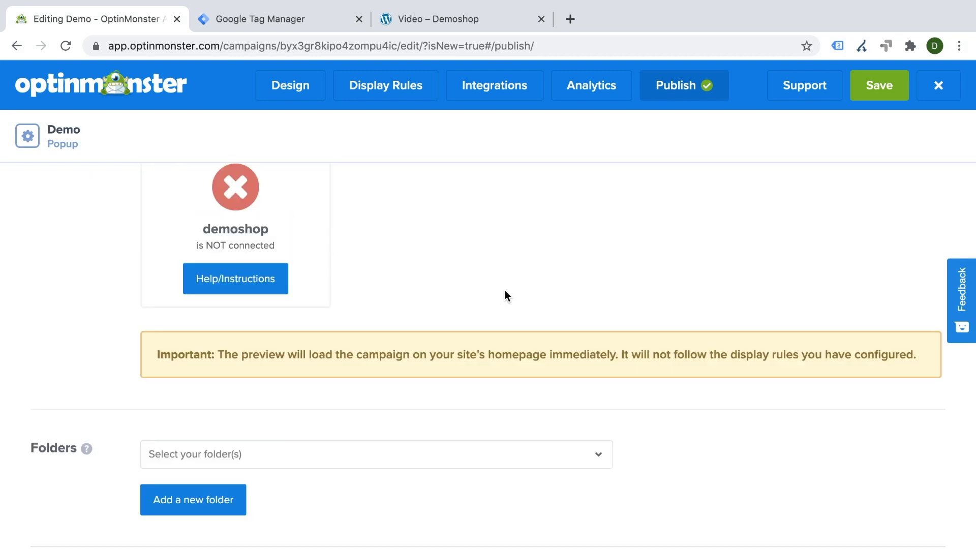
pyautogui.scroll(7, 505, 290)
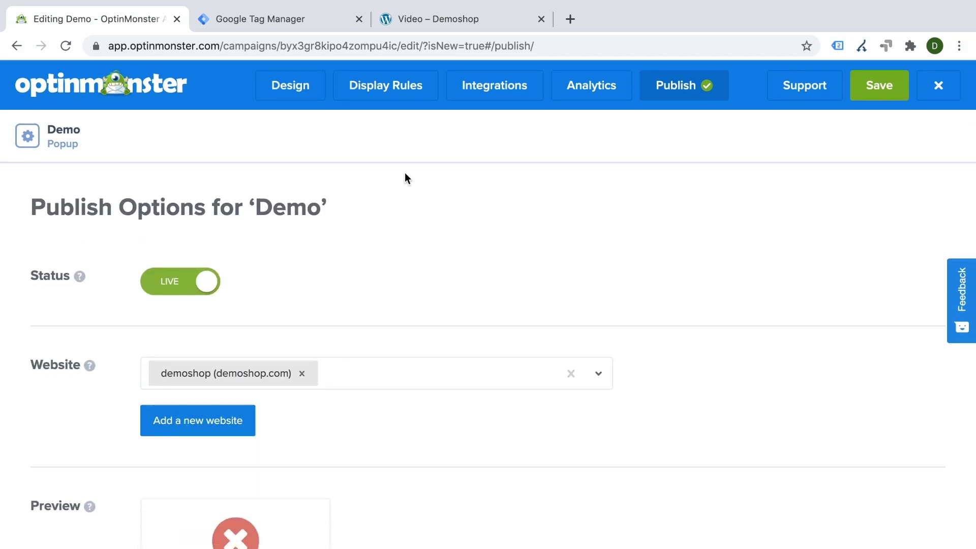
pyautogui.click(289, 19)
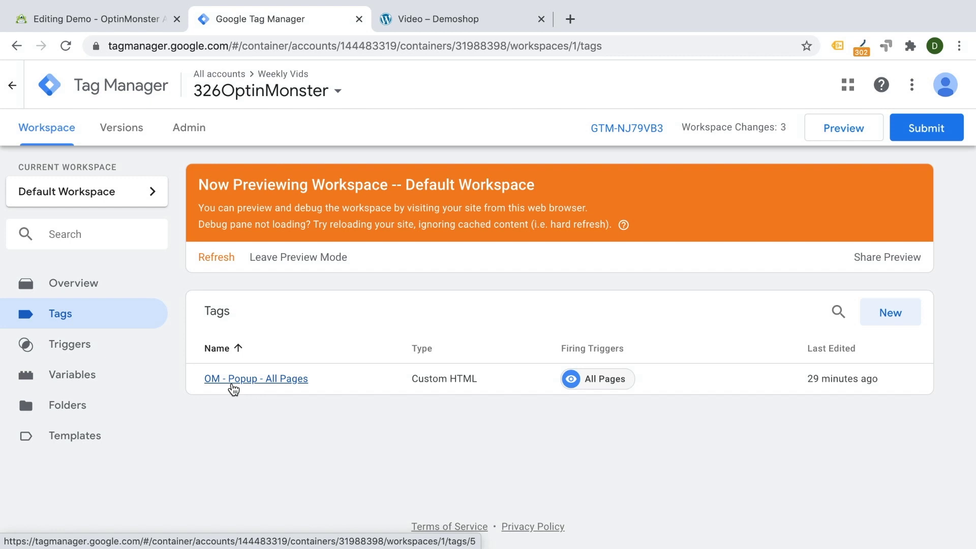
# Step: Create a new Custom HTML tag and paste in the hidden manual-optin-trigger div and click script
pyautogui.click(907, 315)
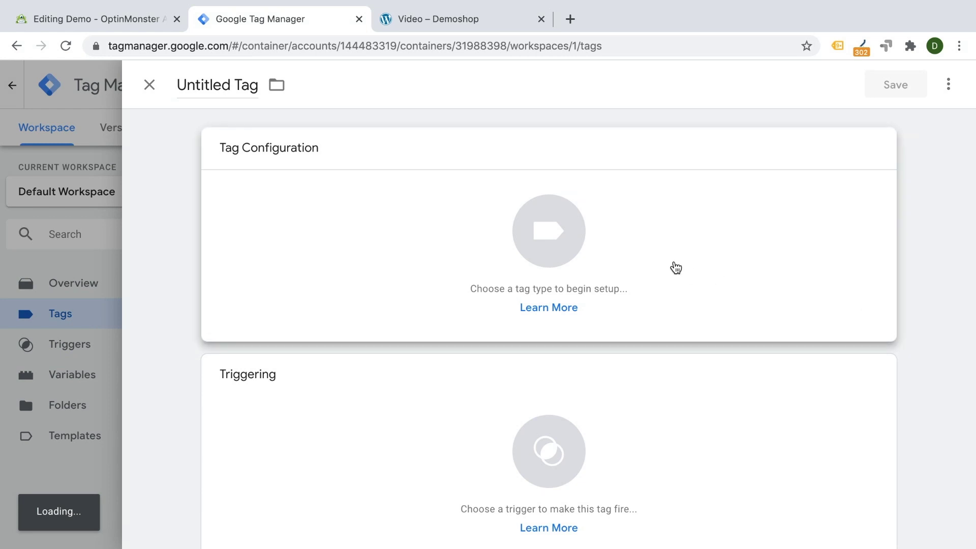
pyautogui.click(674, 266)
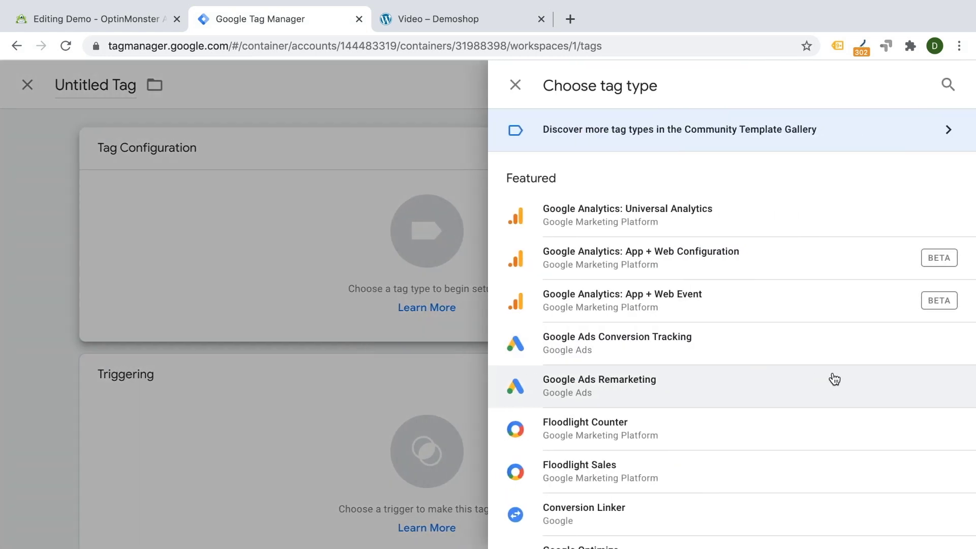
pyautogui.scroll(-6, 638, 523)
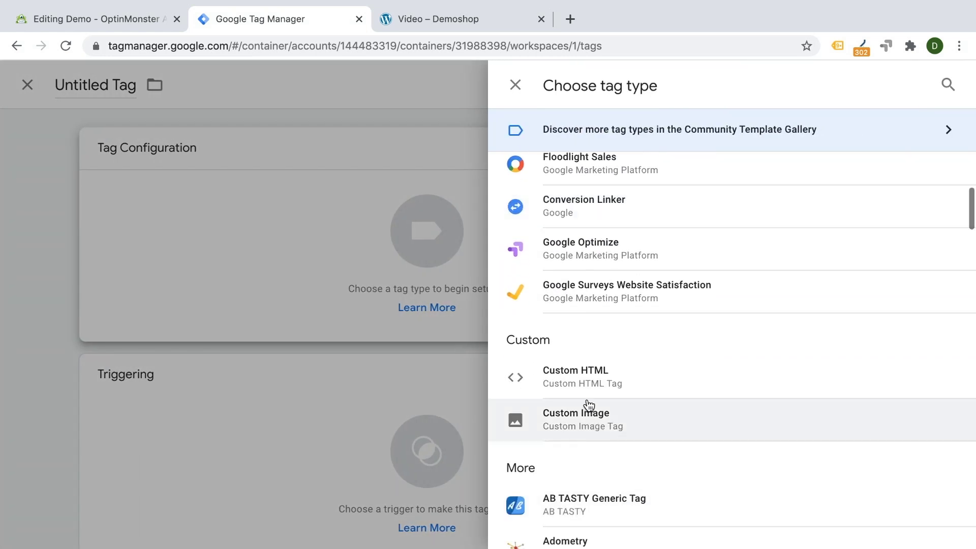
pyautogui.click(588, 388)
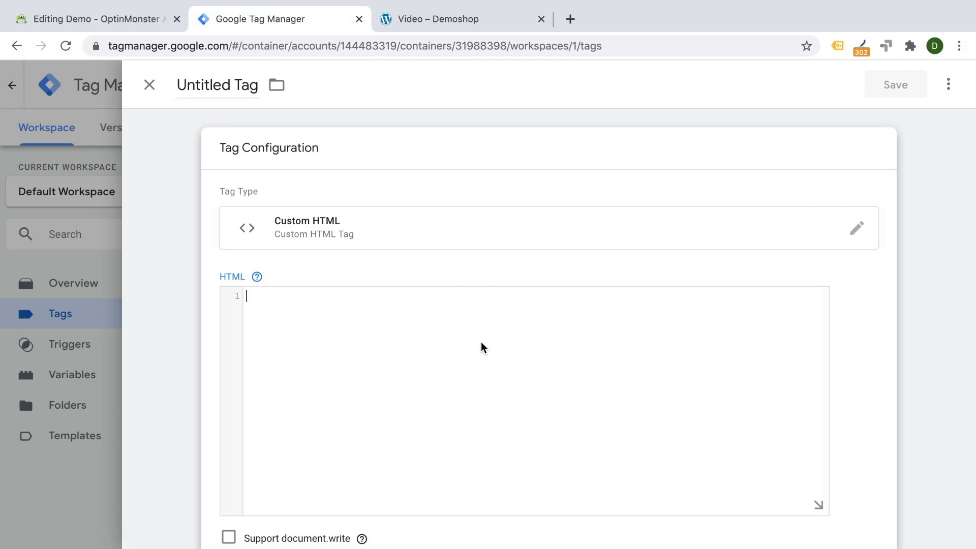
pyautogui.write('<div class="manual-optin-trigger" data-optin-slug="CAMPAIGNID" style="display: none;"></div> <script>   document.querySelector("[data-optin-slug=CAMPAIGNID]").click() </script>')
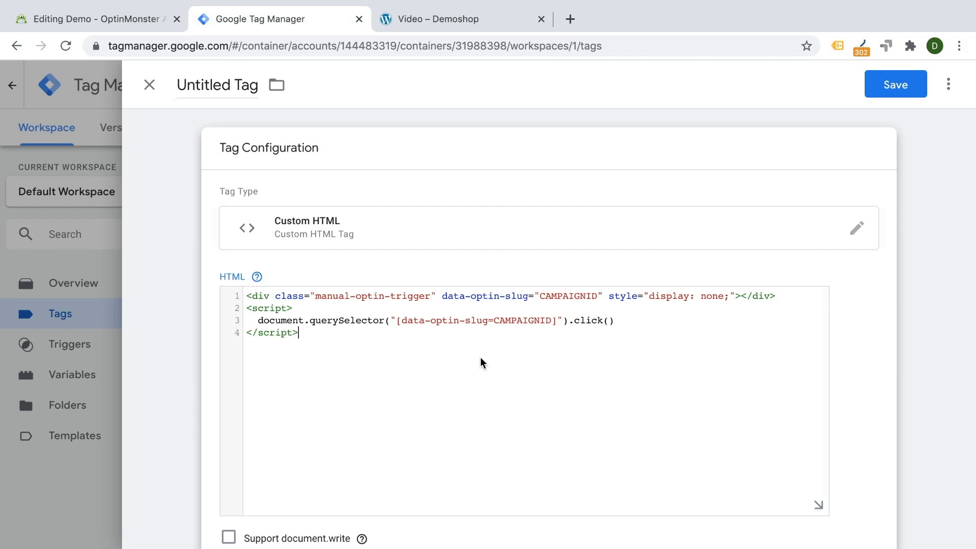
# Step: Replace the CAMPAIGNID placeholders on lines 1 and 3 with the copied campaign ID
pyautogui.doubleClick(560, 298)
pyautogui.click(135, 20)
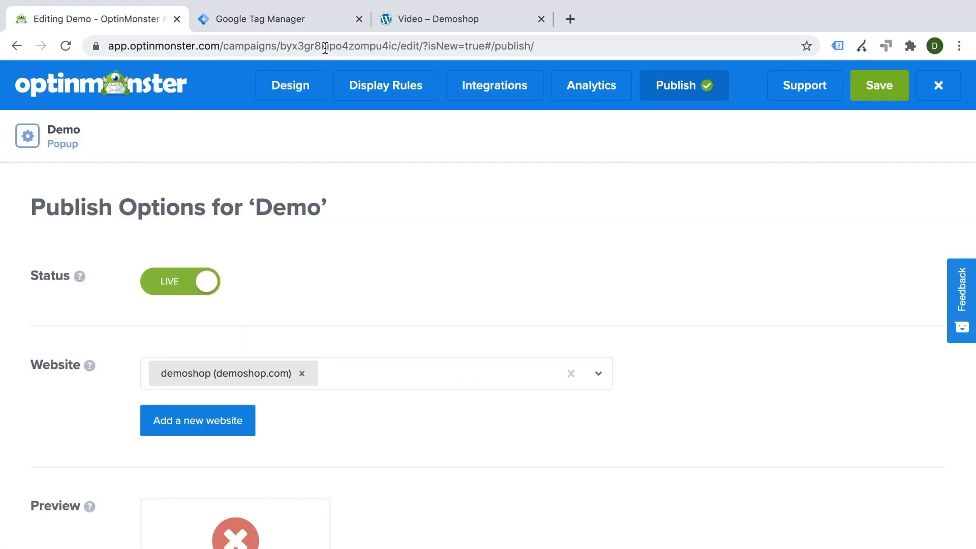
pyautogui.moveTo(433, 45); pyautogui.dragTo(312, 44)
pyautogui.hotkey('ctrl', 'c')
pyautogui.click(306, 22)
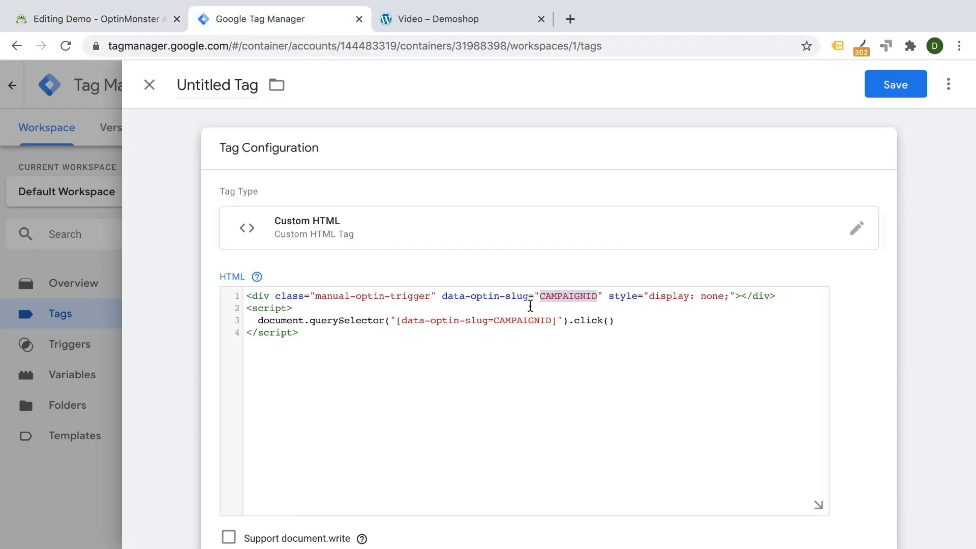
pyautogui.doubleClick(561, 296)
pyautogui.hotkey('ctrl', 'v')
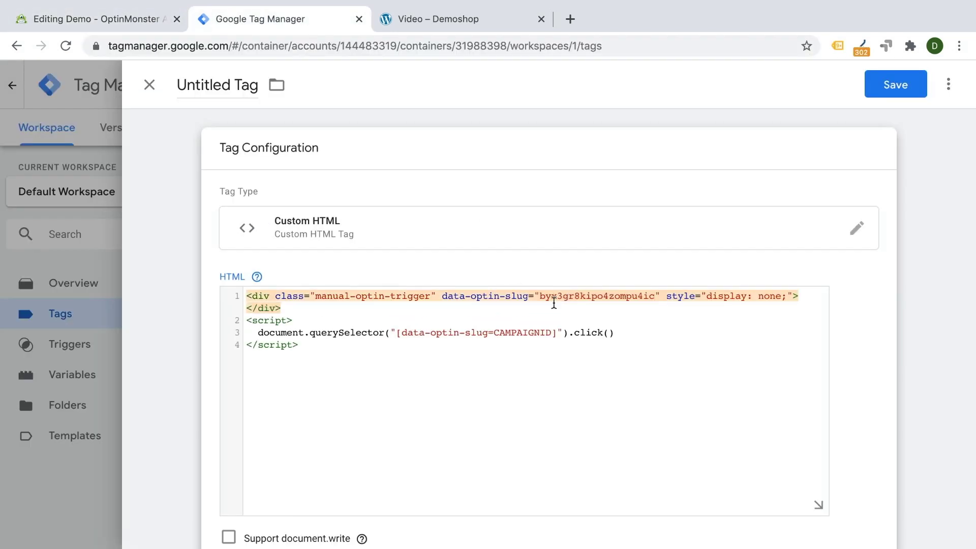
pyautogui.moveTo(494, 333); pyautogui.dragTo(556, 333)
pyautogui.hotkey('ctrl', 'v')
pyautogui.click(603, 422)
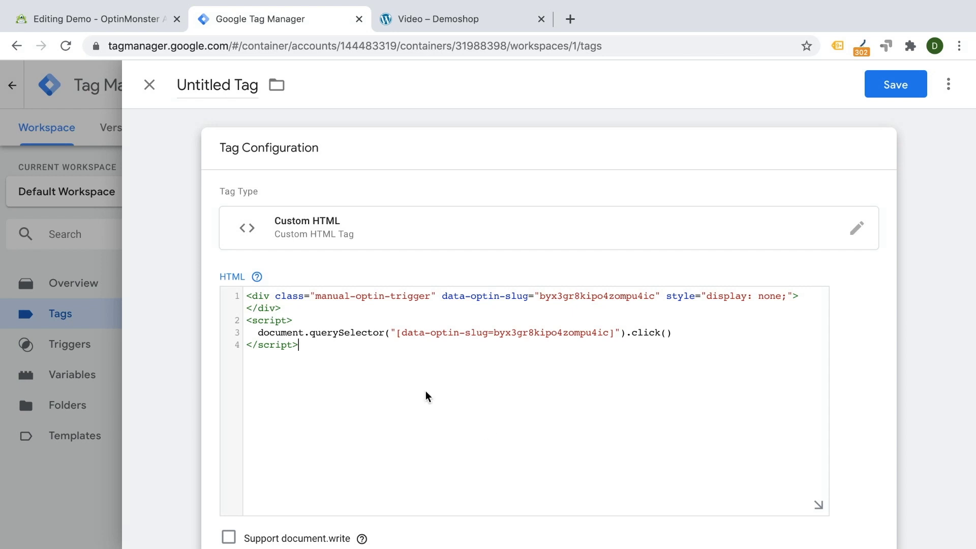
# Step: Review the hidden trigger div and the querySelector click call in the tag code
pyautogui.moveTo(305, 308); pyautogui.dragTo(231, 295)
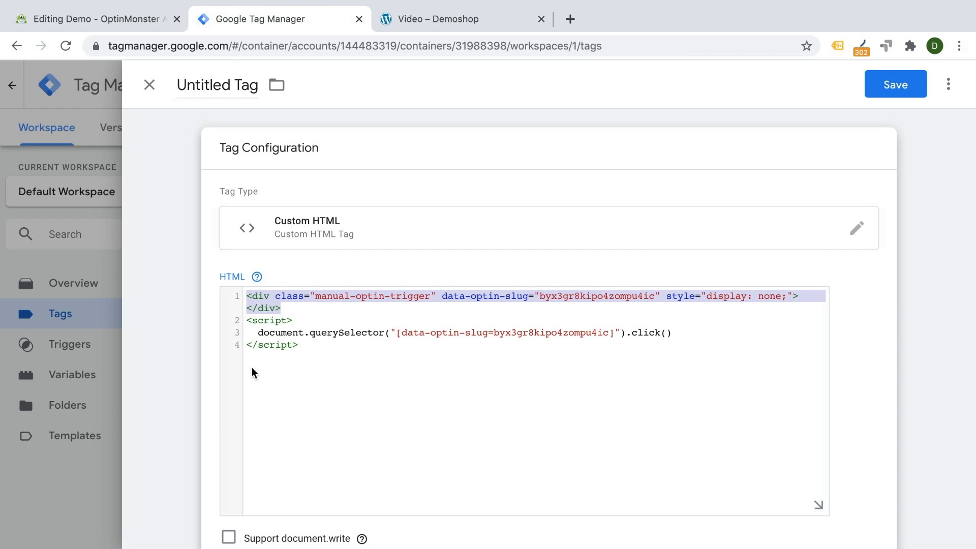
pyautogui.click(292, 318)
pyautogui.moveTo(275, 296); pyautogui.dragTo(662, 300)
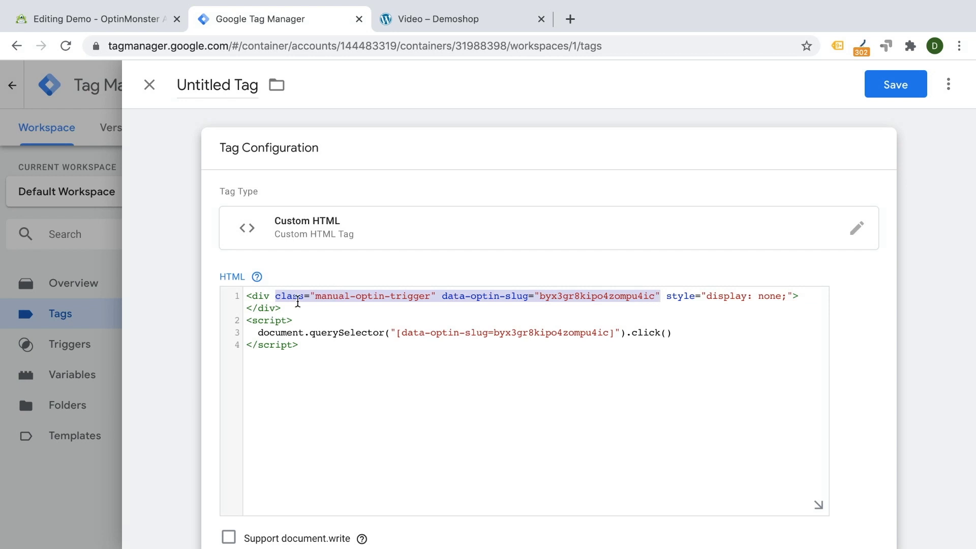
pyautogui.click(282, 311)
pyautogui.click(235, 296)
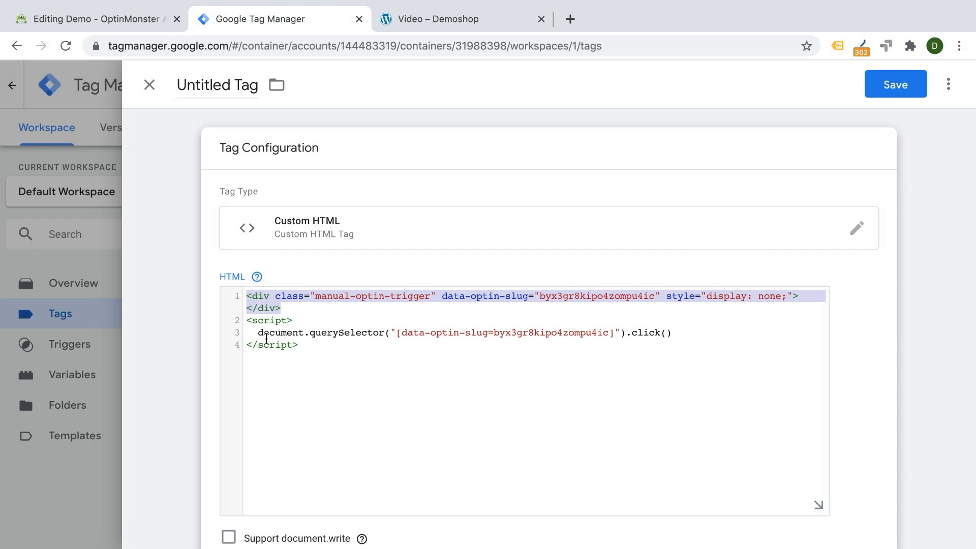
pyautogui.moveTo(266, 337); pyautogui.dragTo(697, 337)
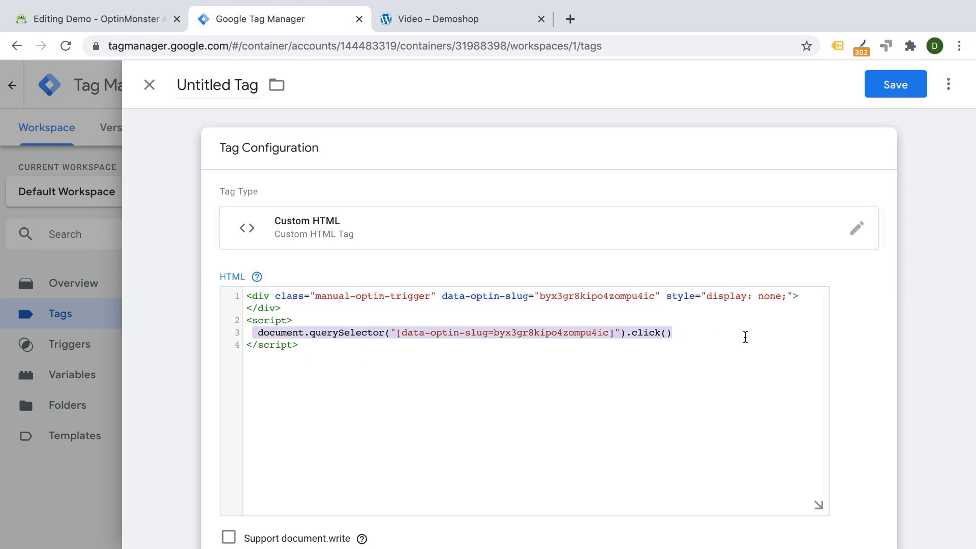
pyautogui.doubleClick(638, 331)
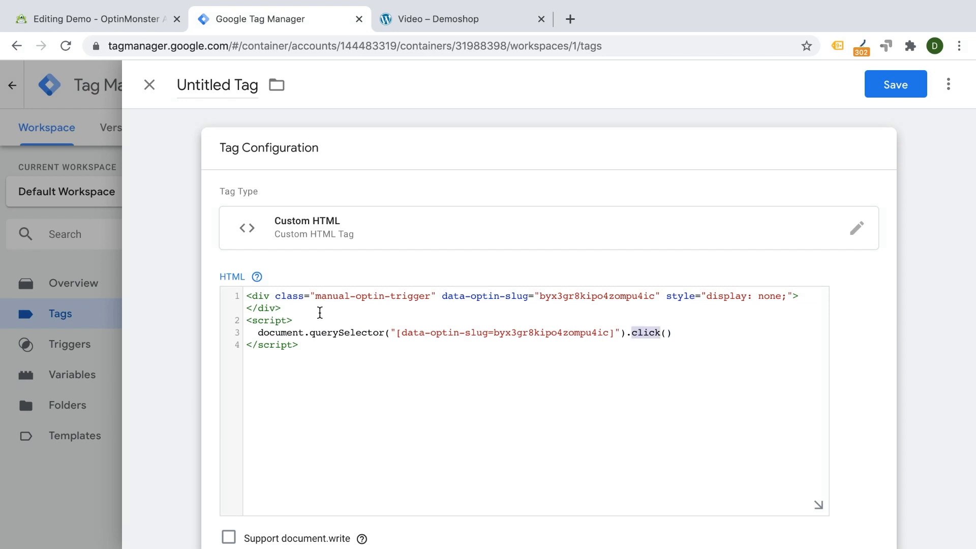
pyautogui.tripleClick(258, 295)
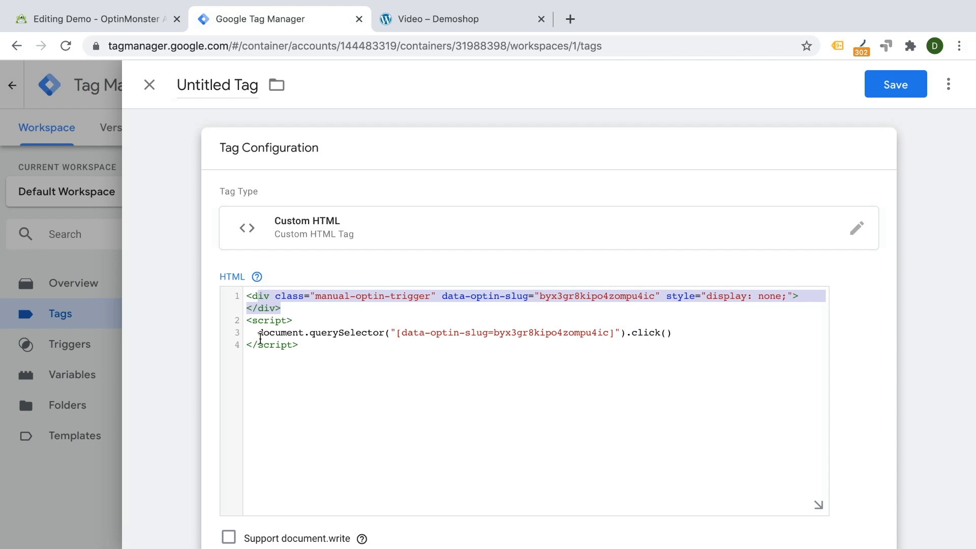
pyautogui.click(190, 93)
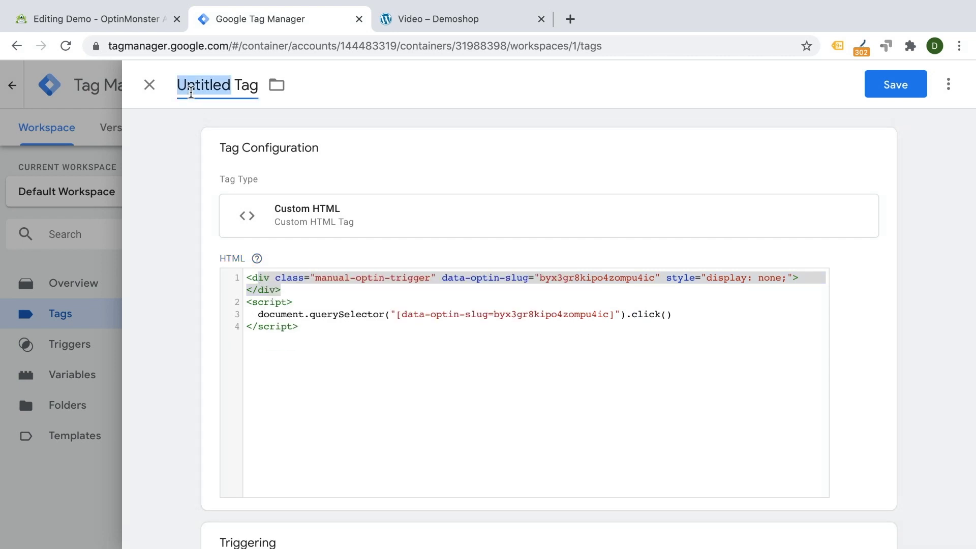
# Step: Name the tag 'OM - Popup - Video viewed', attach the YT - above 50% viewed trigger, and save
pyautogui.write('OM - ')
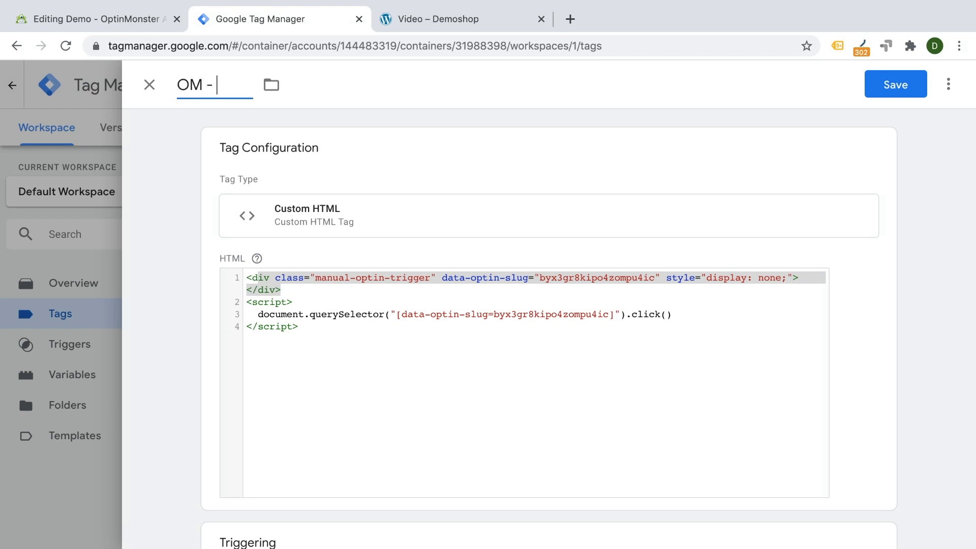
pyautogui.write('Popup -')
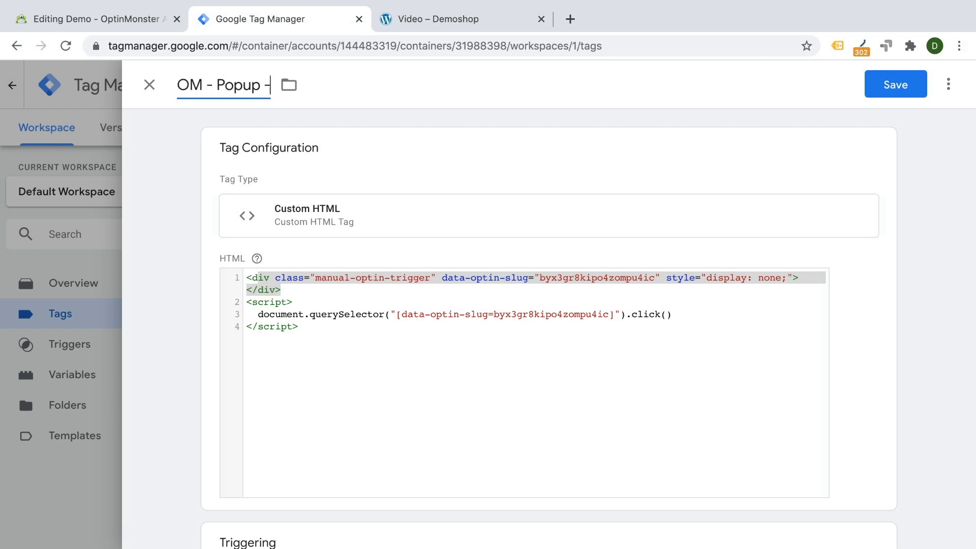
pyautogui.write(' Video viewed')
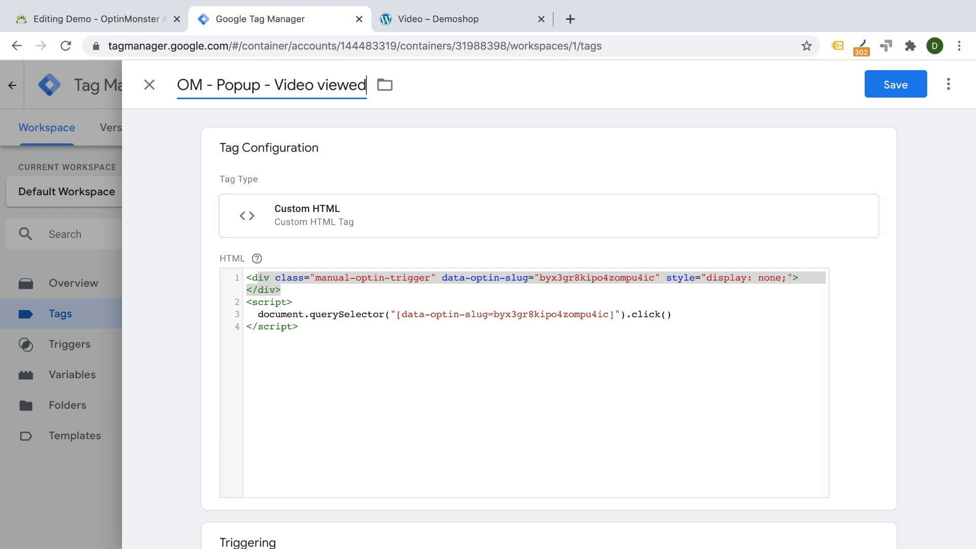
pyautogui.scroll(-4, 508, 305)
pyautogui.click(325, 413)
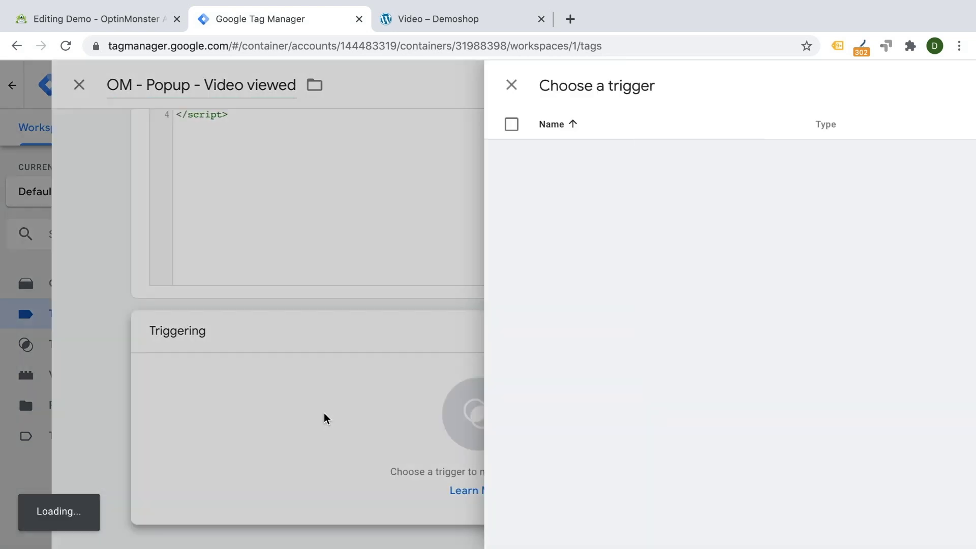
pyautogui.click(297, 179)
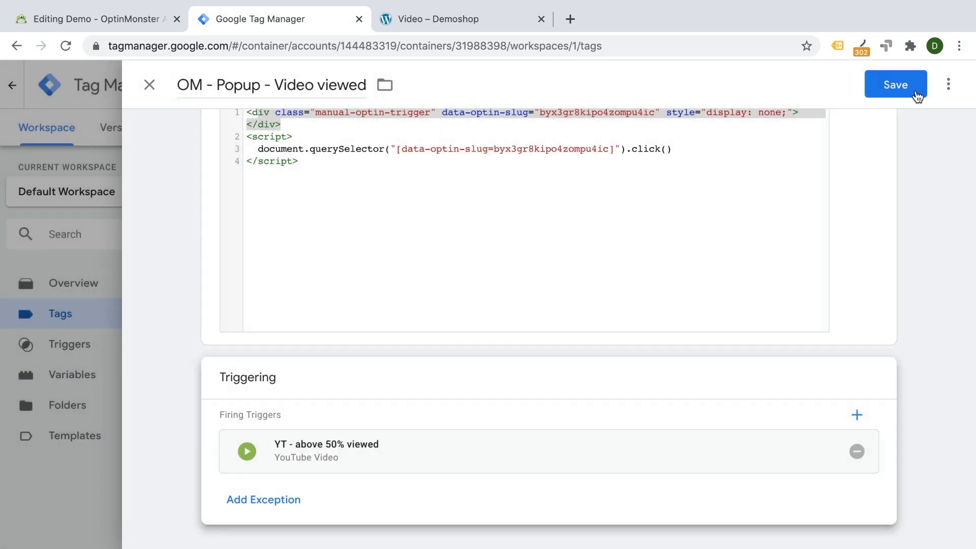
pyautogui.click(912, 90)
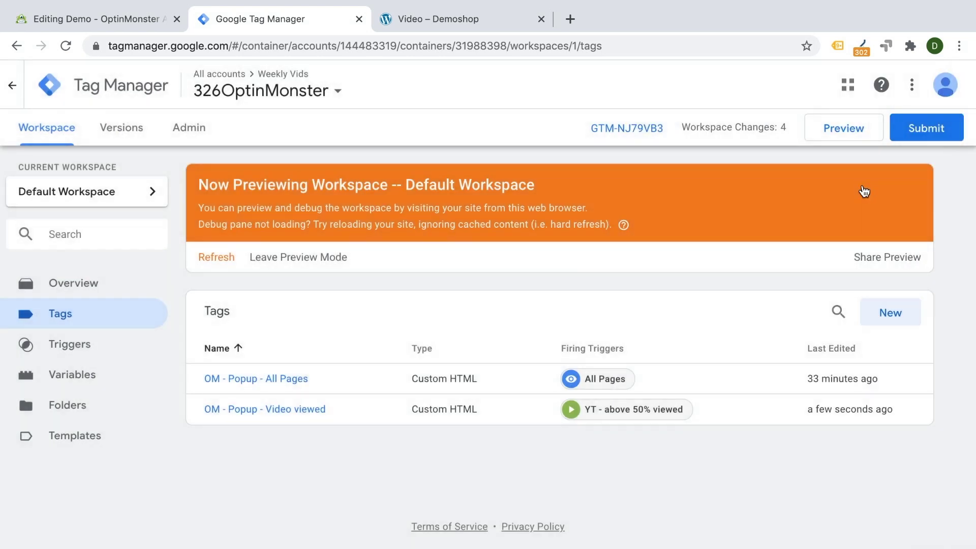
pyautogui.click(215, 261)
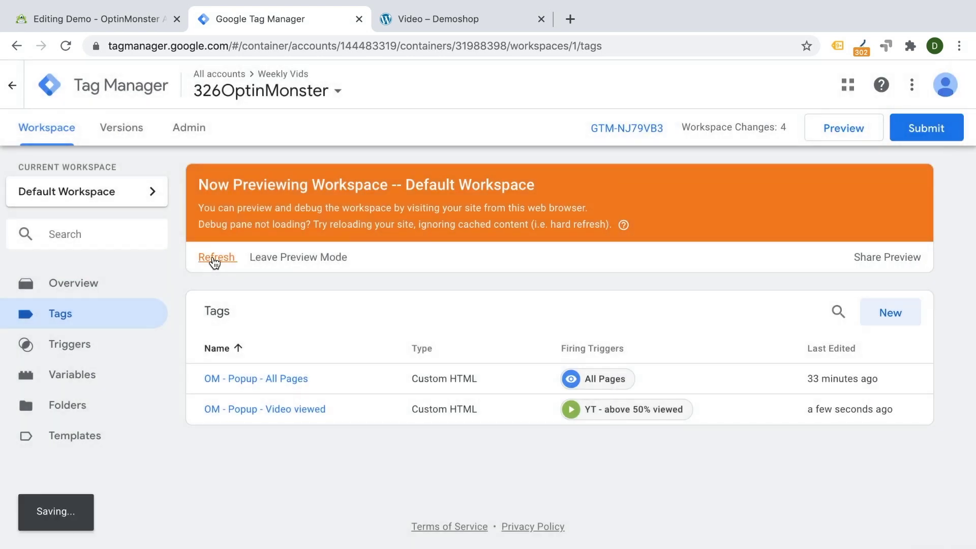
pyautogui.click(229, 379)
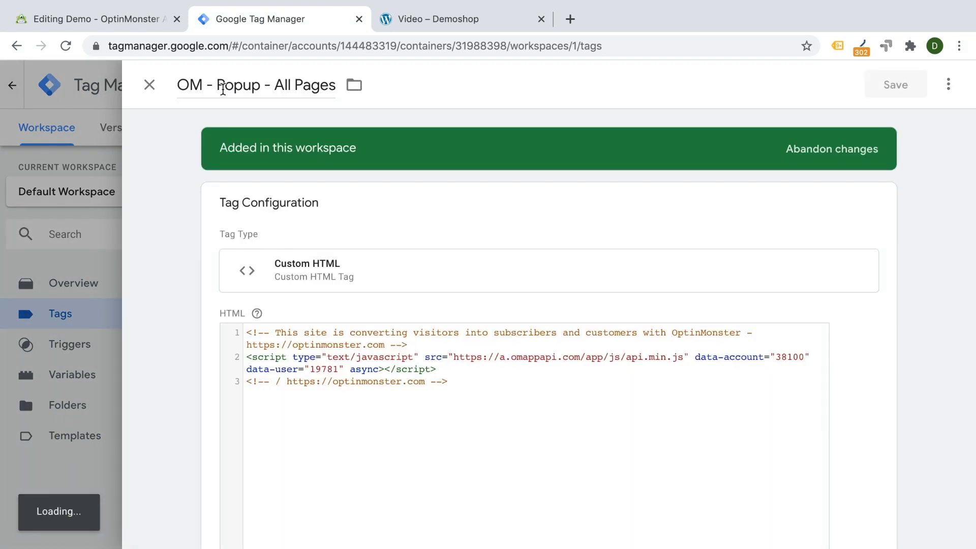
# Step: Replace 'Popup' with 'General' in the tag title, save, and refresh the preview
pyautogui.doubleClick(229, 85)
pyautogui.write('General - All Pages')
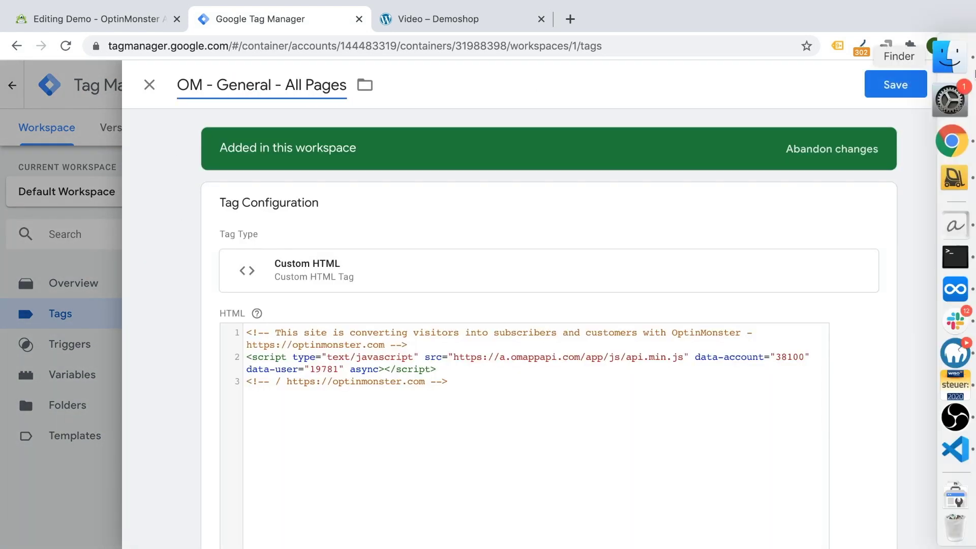
pyautogui.click(894, 84)
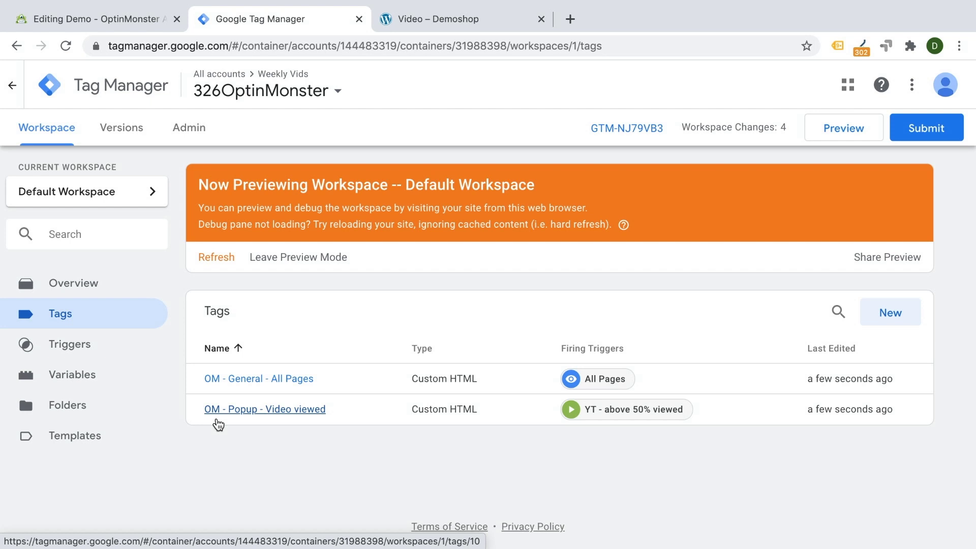
pyautogui.click(848, 133)
# Step: Start the YouTube video on the Demoshop page and inspect the first YouTube Video event's variables
pyautogui.click(422, 19)
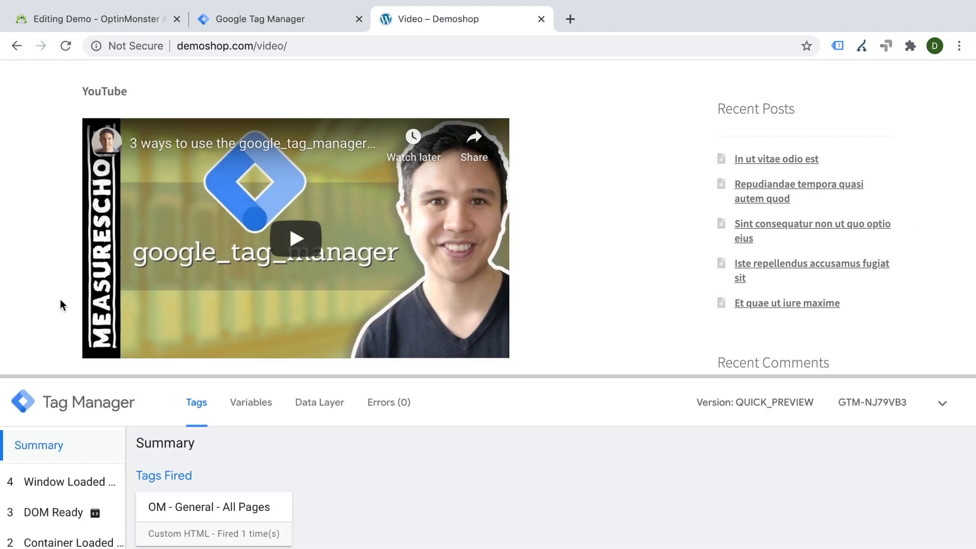
pyautogui.click(310, 224)
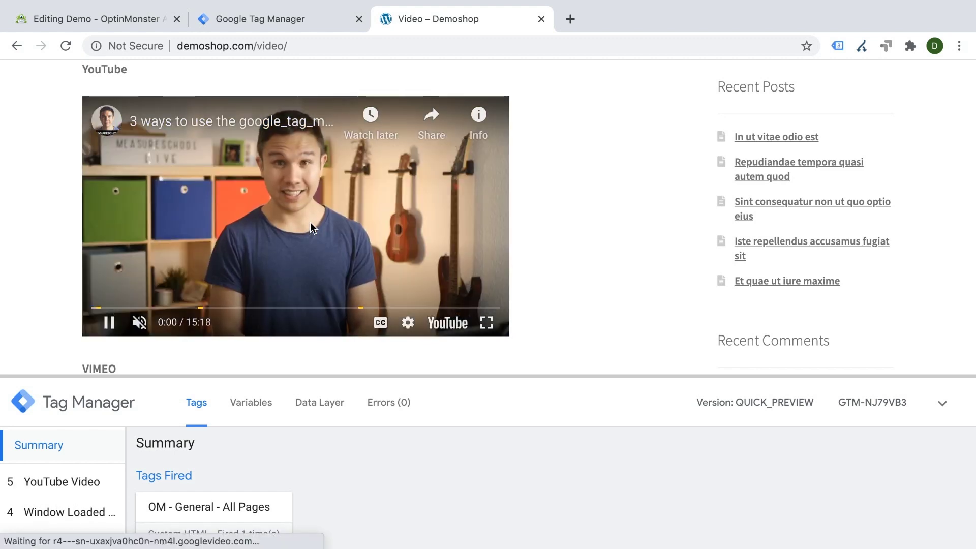
pyautogui.click(38, 482)
pyautogui.click(248, 430)
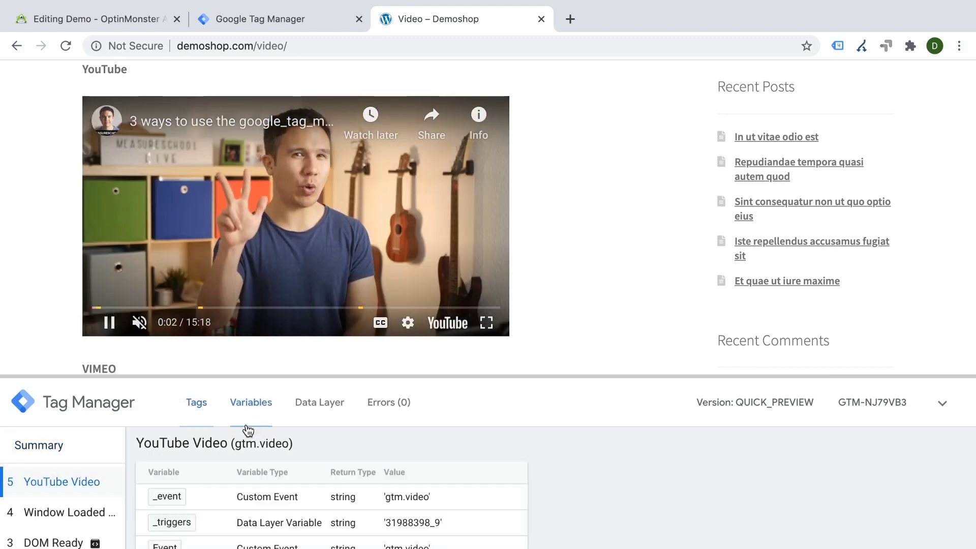
pyautogui.scroll(-5, 224, 484)
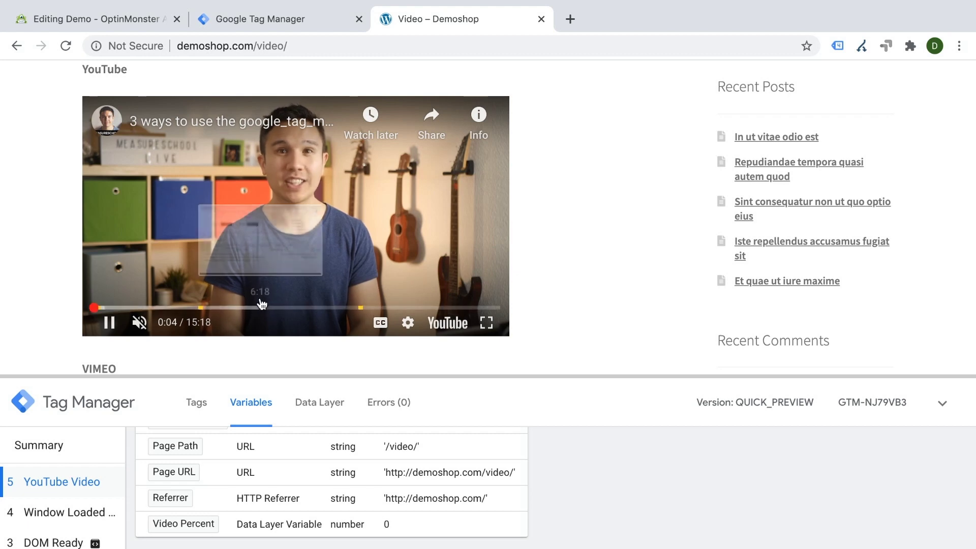
# Step: Seek the video to about a third, then past 50%, checking each new YouTube Video event
pyautogui.click(243, 307)
pyautogui.click(78, 480)
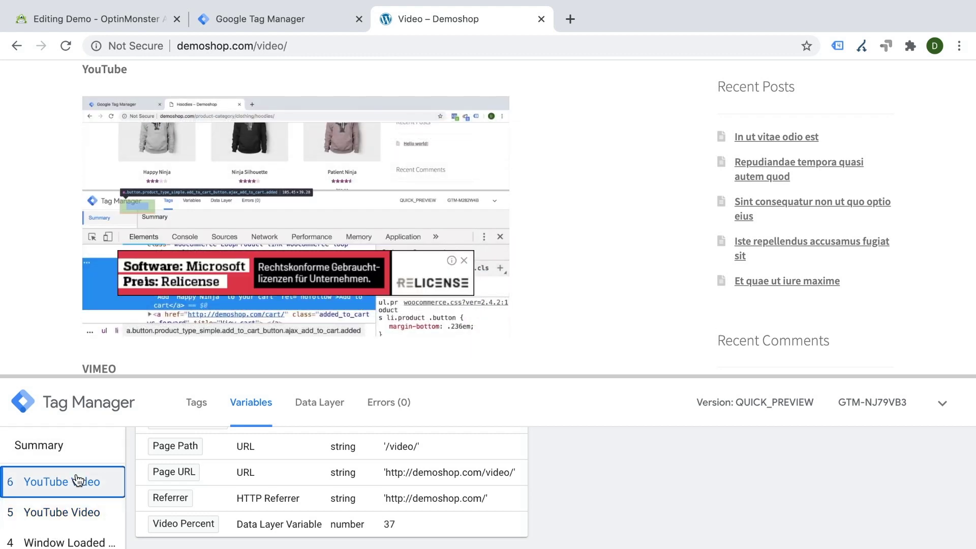
pyautogui.click(335, 316)
pyautogui.click(46, 481)
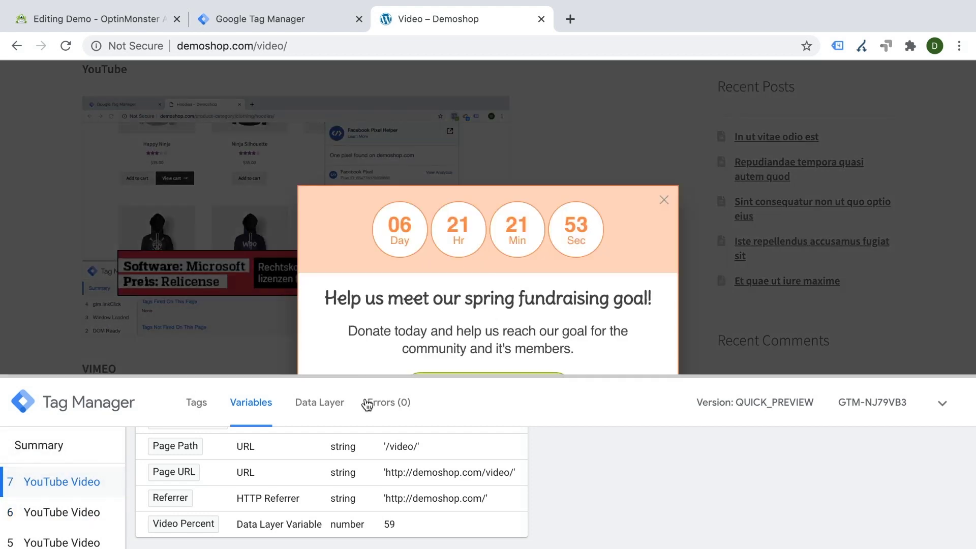
# Step: Confirm the Video viewed tag fired and the Donate popup appeared, then go back to Tag Manager
pyautogui.click(196, 402)
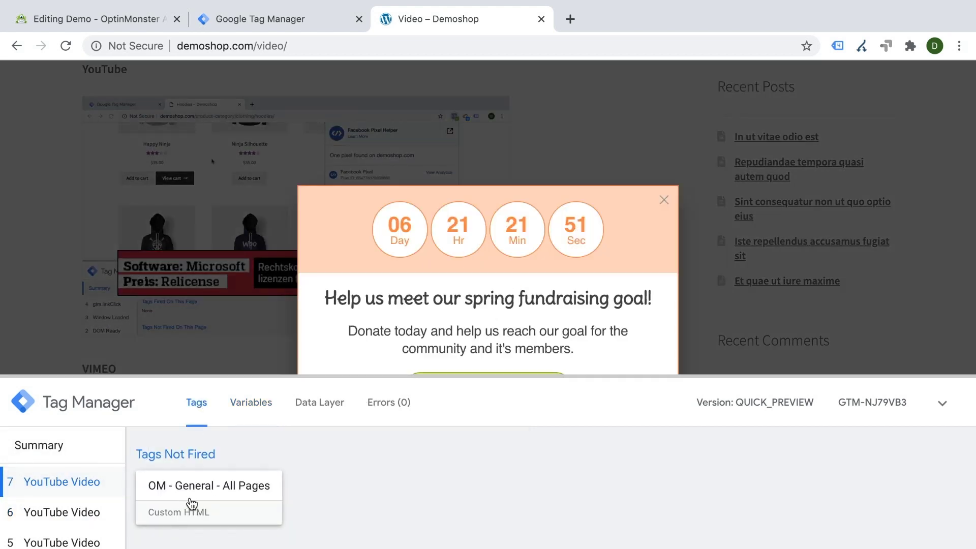
pyautogui.moveTo(353, 376); pyautogui.dragTo(360, 167)
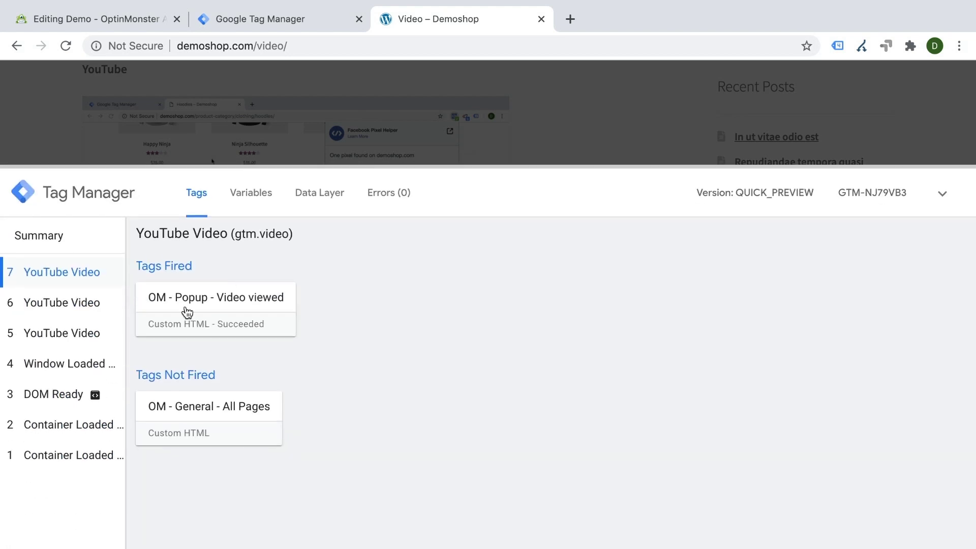
pyautogui.moveTo(344, 165); pyautogui.dragTo(366, 327)
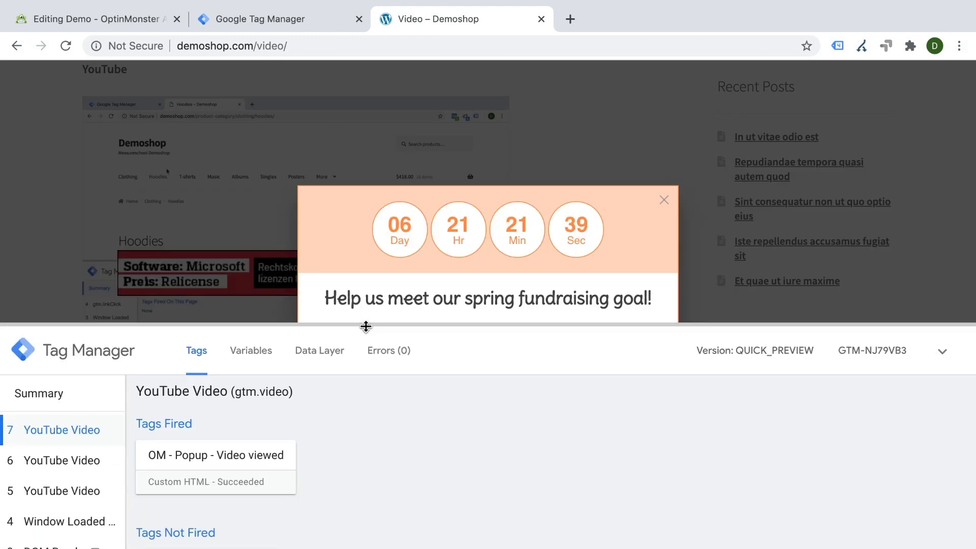
pyautogui.click(307, 15)
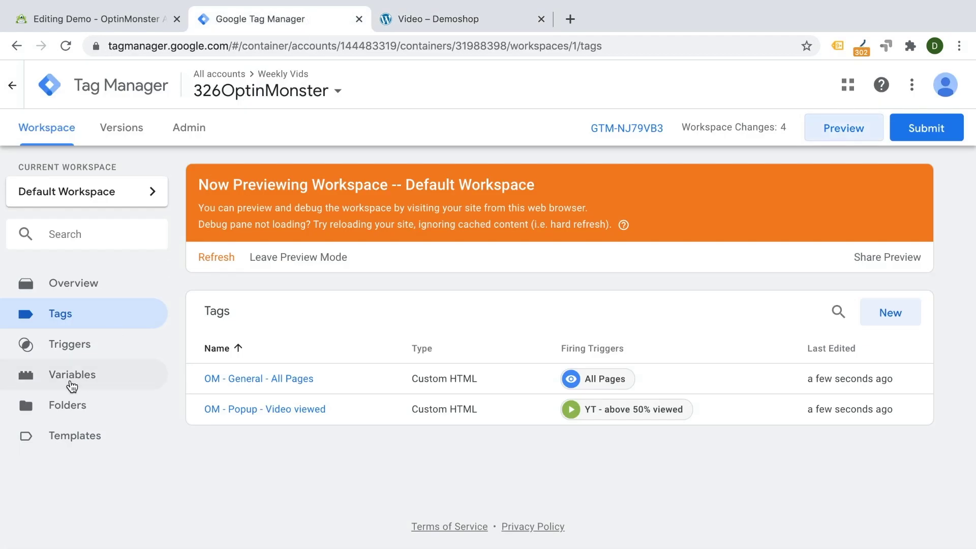
pyautogui.click(73, 350)
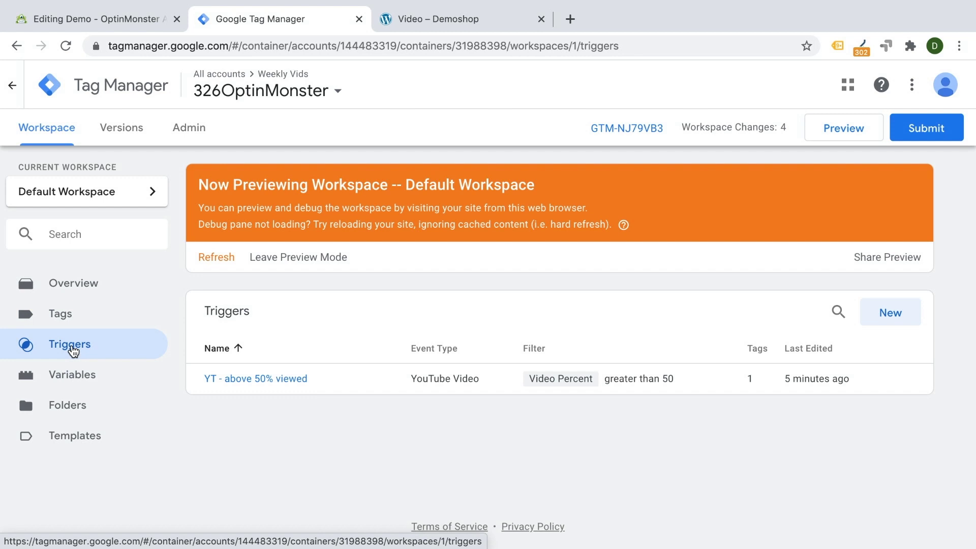
pyautogui.click(79, 311)
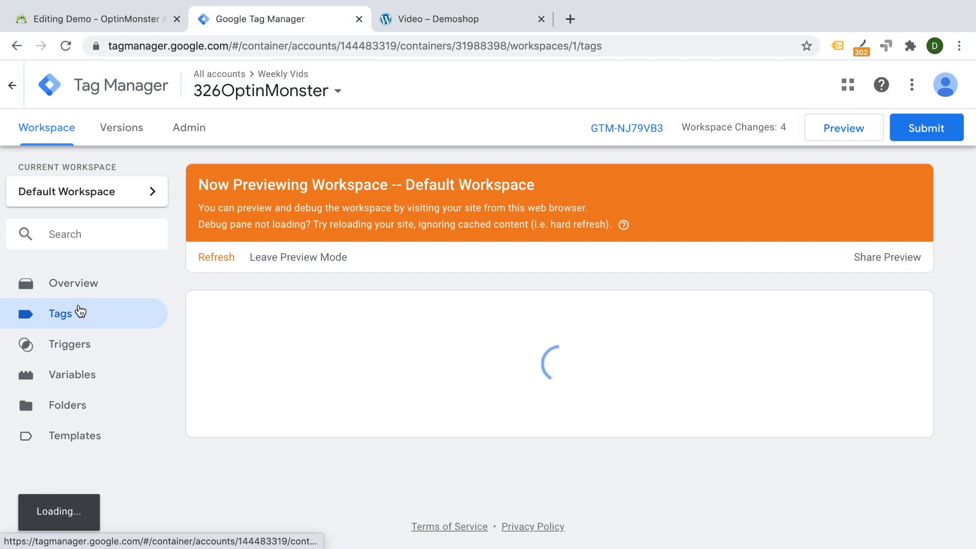
pyautogui.click(242, 410)
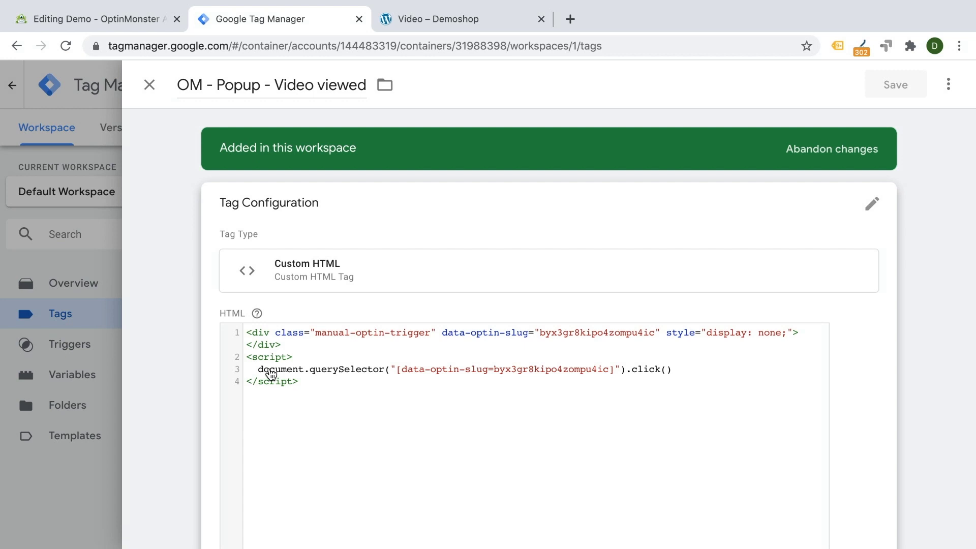
pyautogui.click(149, 86)
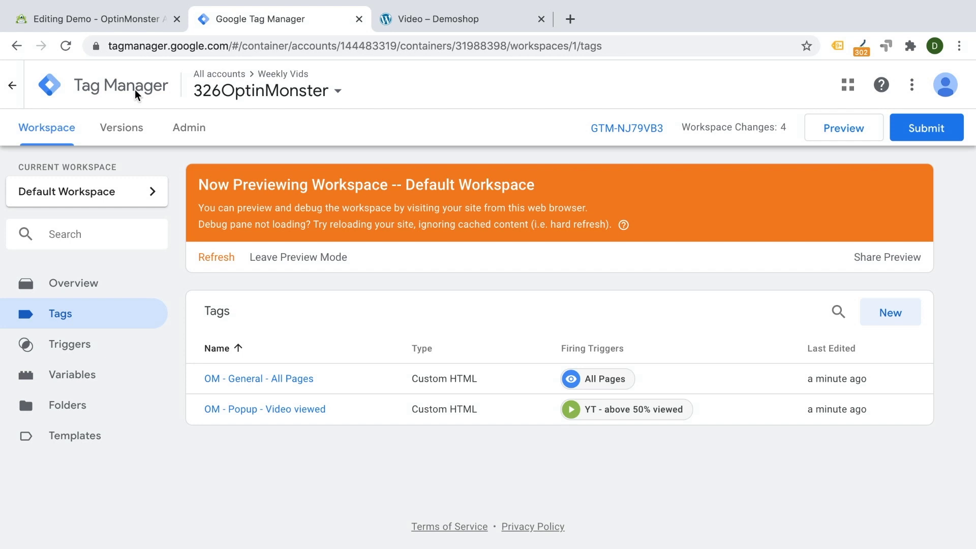
pyautogui.click(121, 25)
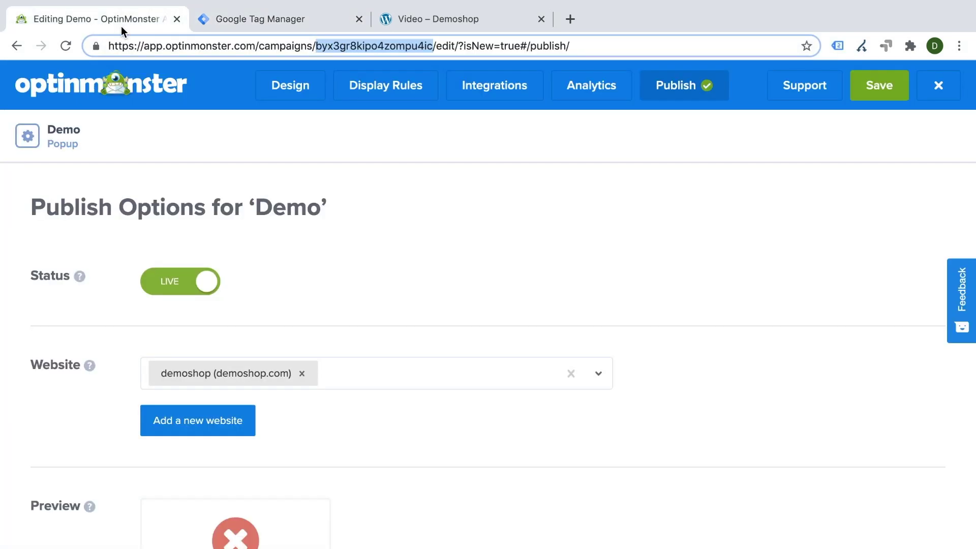